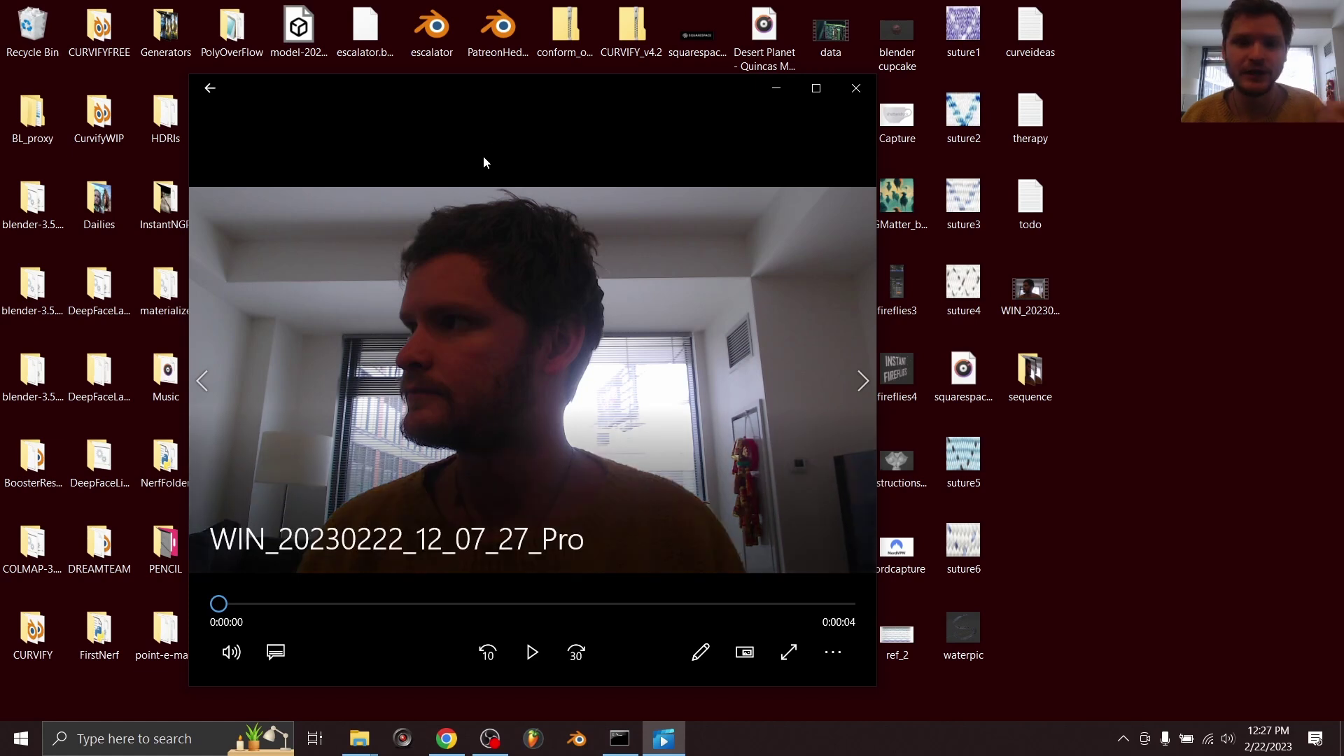
Step: Scrub partway through the four-second webcam clip WIN_20230222_12_07_27_Pro in Photos
left_click_drag(219, 604, 326, 589)
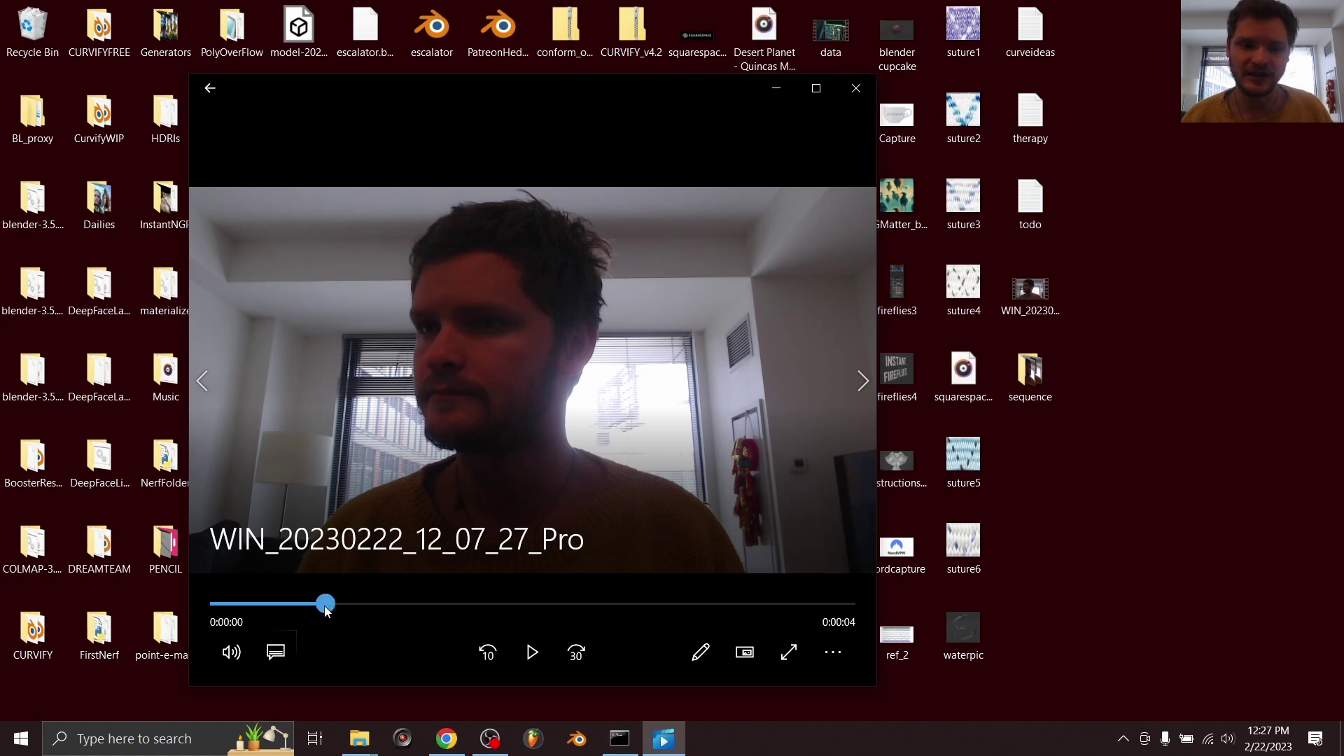
Step: Close the video player and briefly check the frames in the sequence folder
left_click(350, 603)
left_click(856, 88)
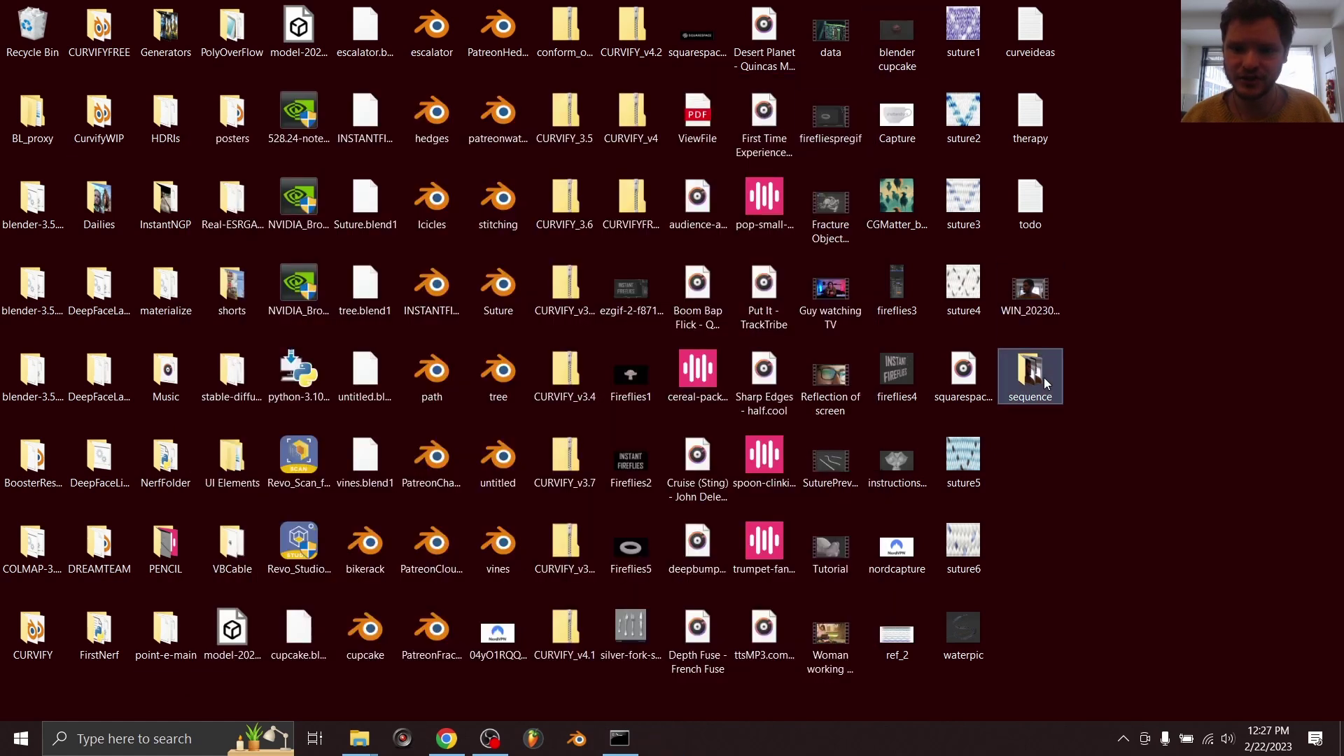
double_click(1044, 377)
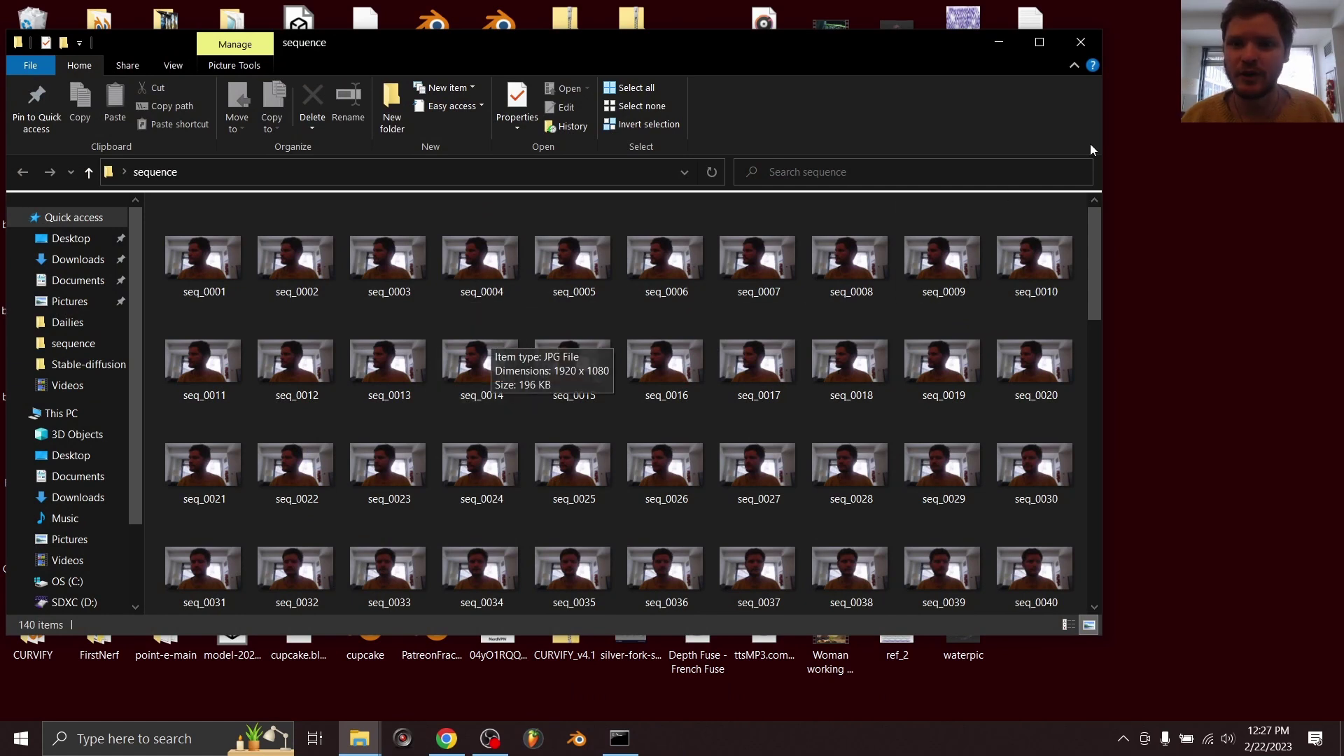
left_click(1081, 42)
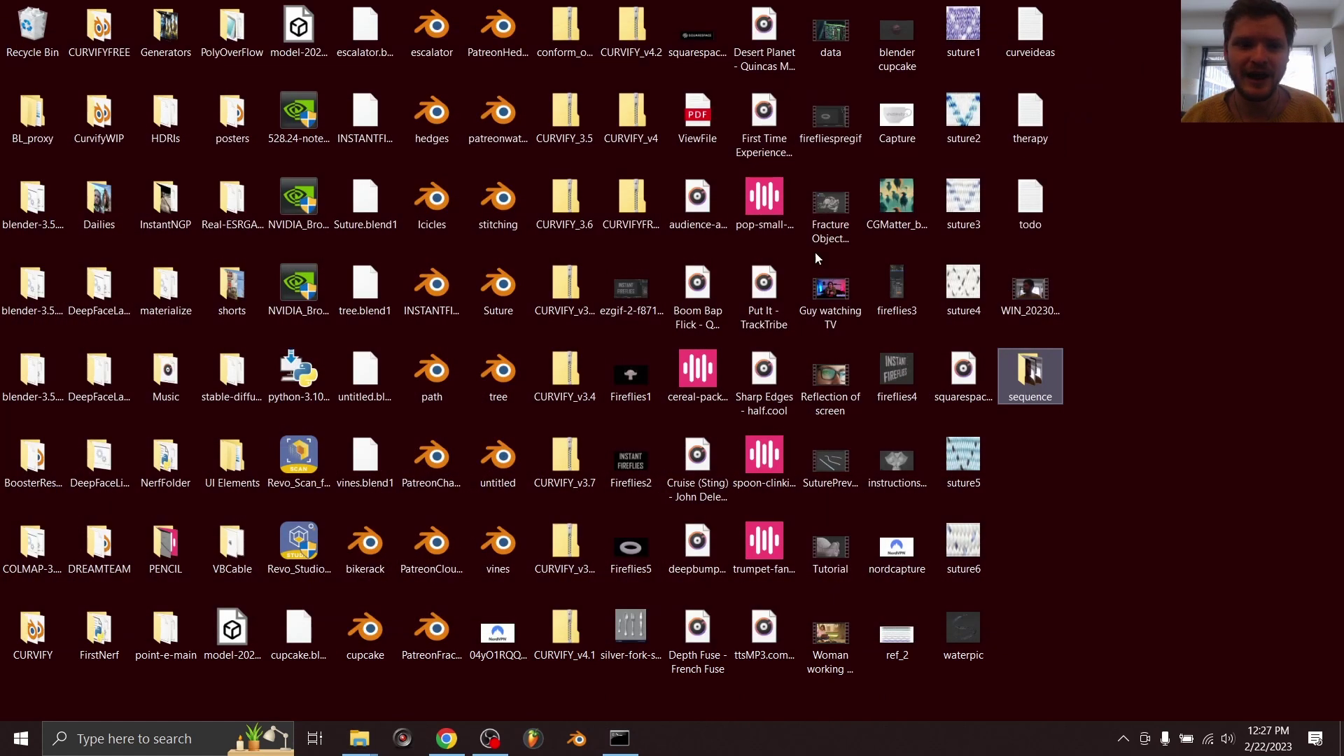
Step: Browse stable-diffusion-webui > extensions > sd-webui-controlnet, then return to extensions
double_click(242, 360)
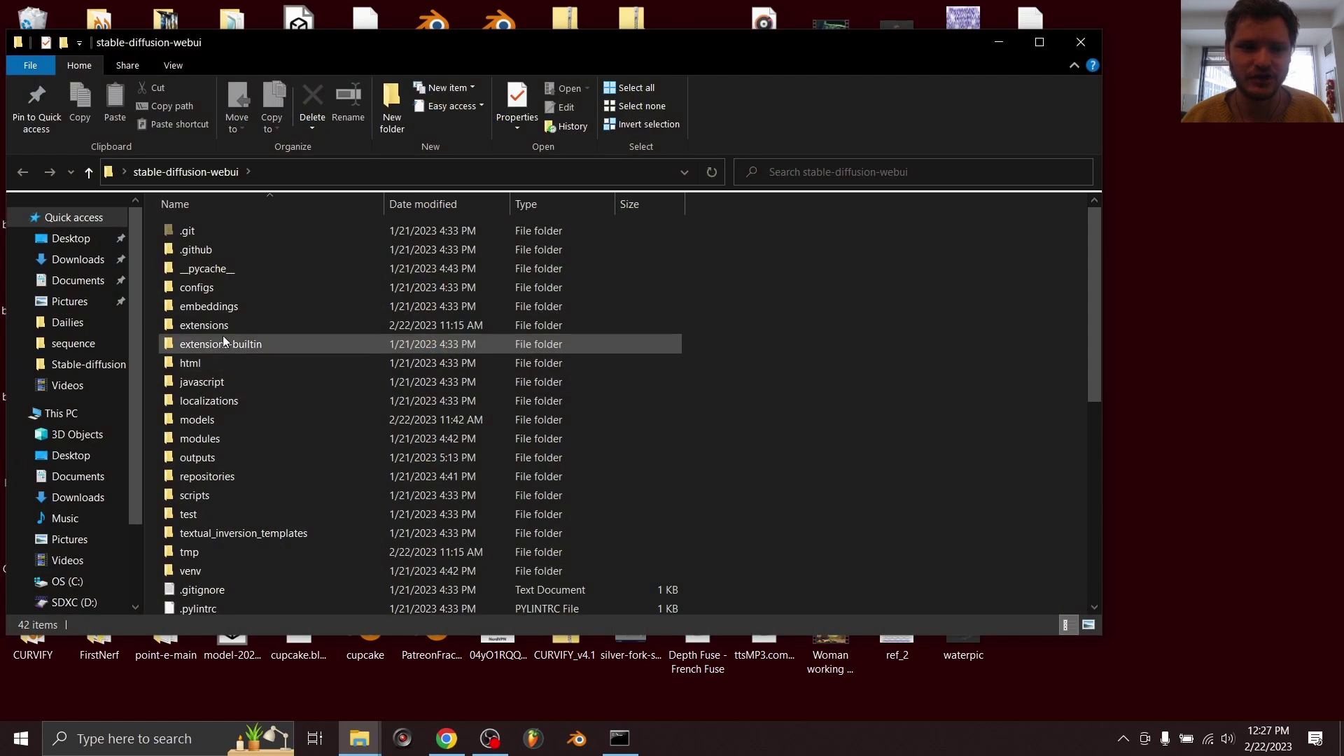
double_click(221, 328)
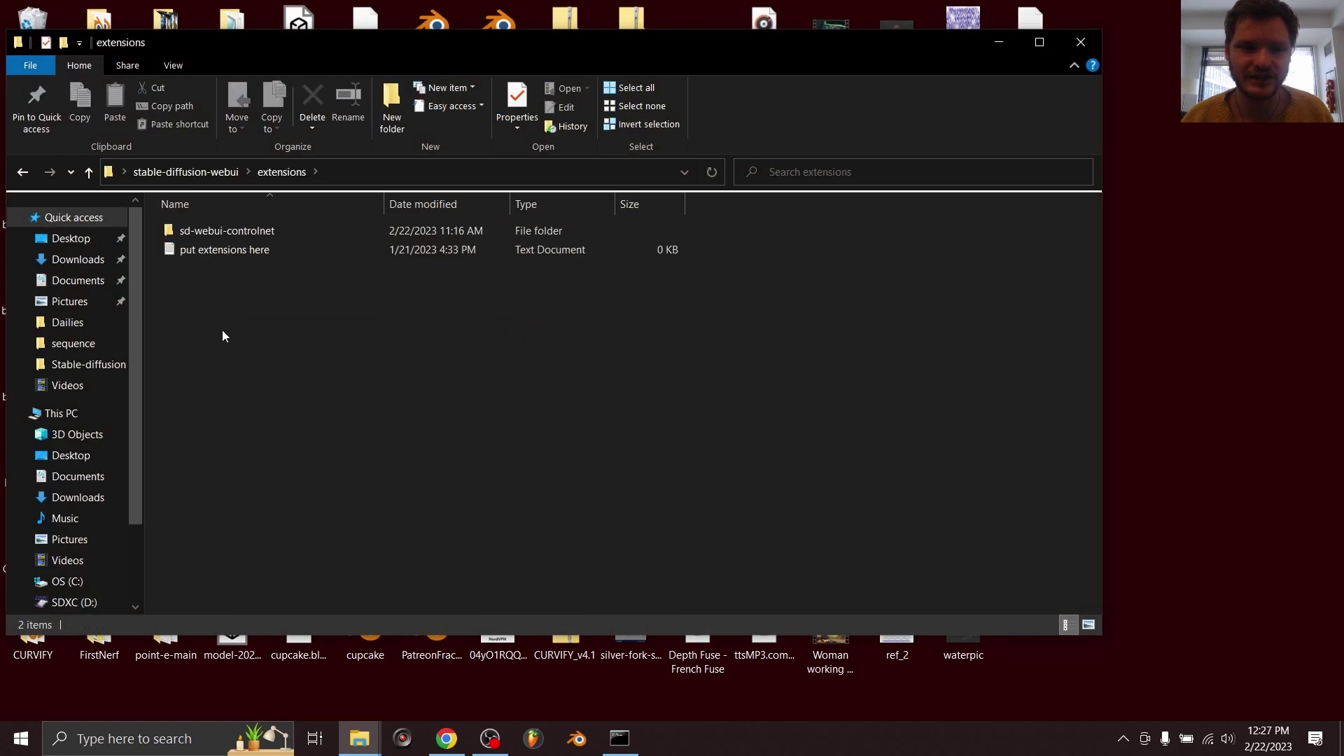
double_click(249, 233)
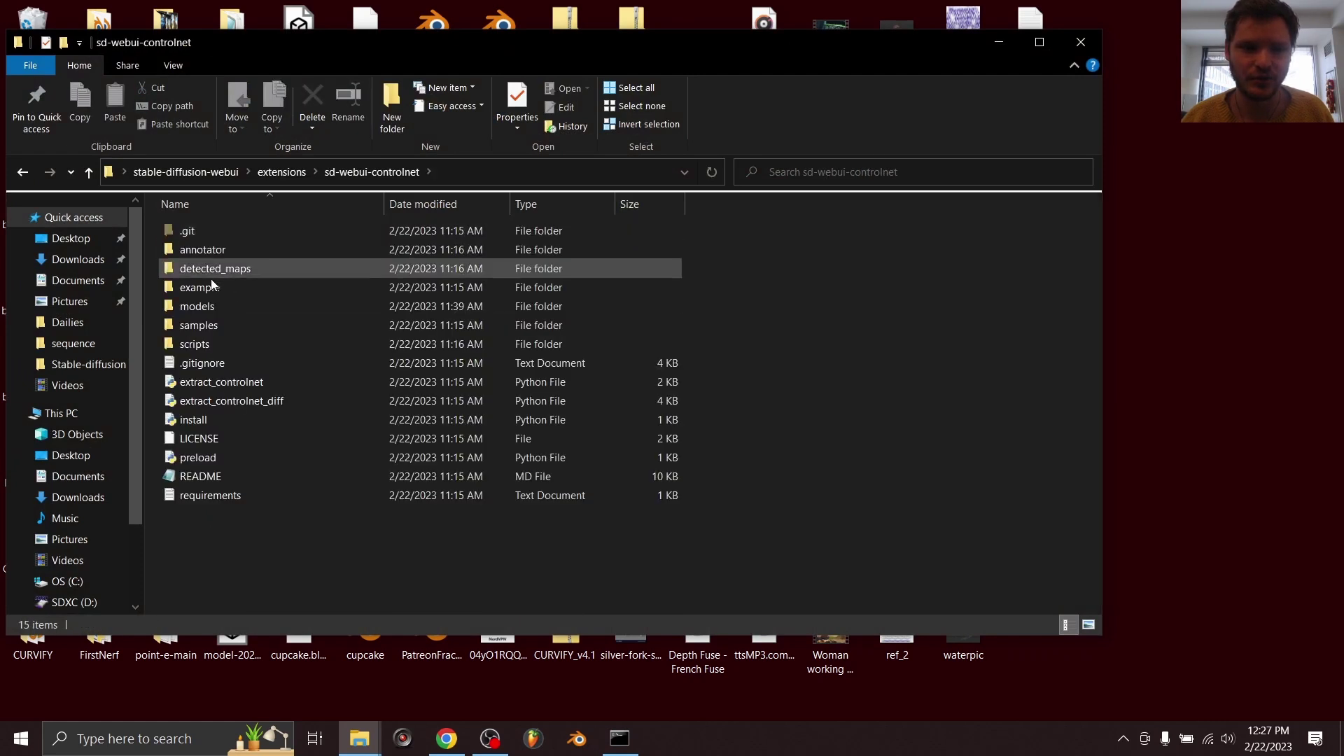
left_click(283, 178)
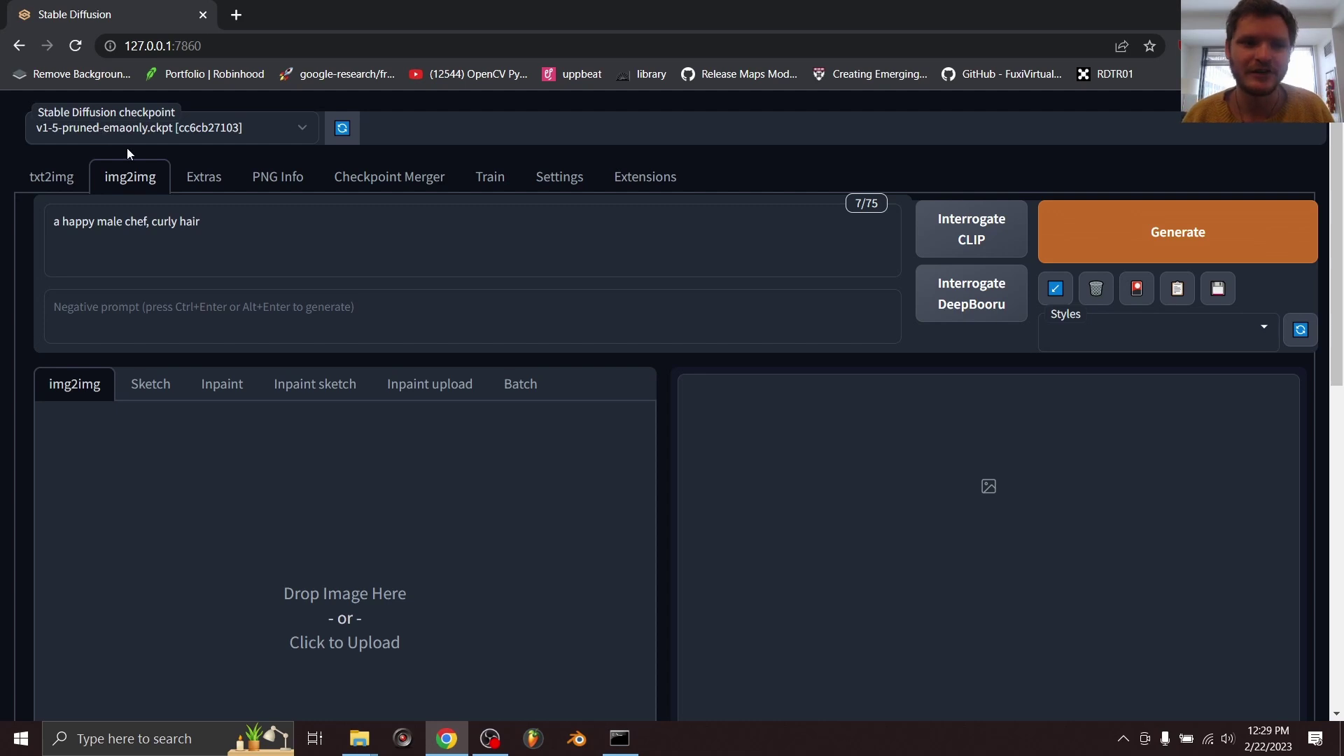
Step: Load seq_0001 from the sequence folder as the img2img source image
scroll(258, 456, "down", 1)
left_click(364, 500)
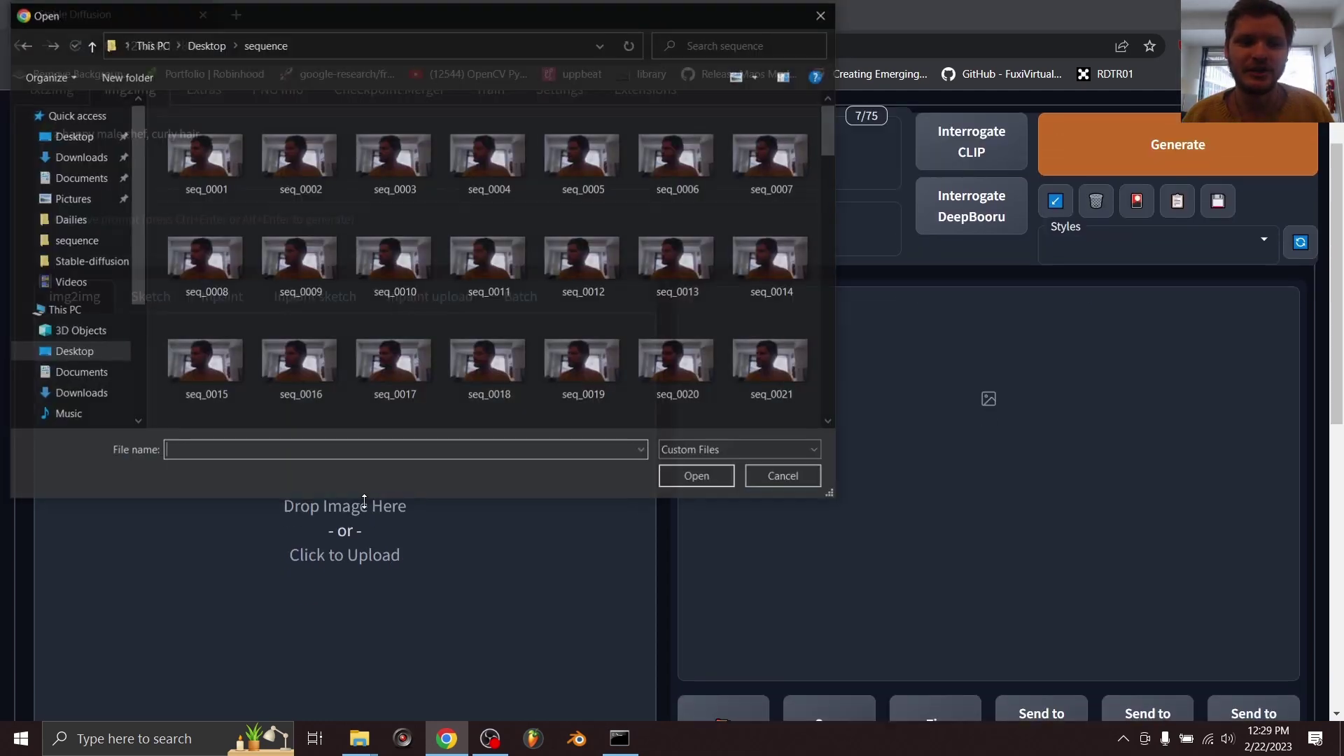
double_click(198, 165)
Step: Review the prompt 'a happy male chef, curly hair'
scroll(277, 259, "up", 1)
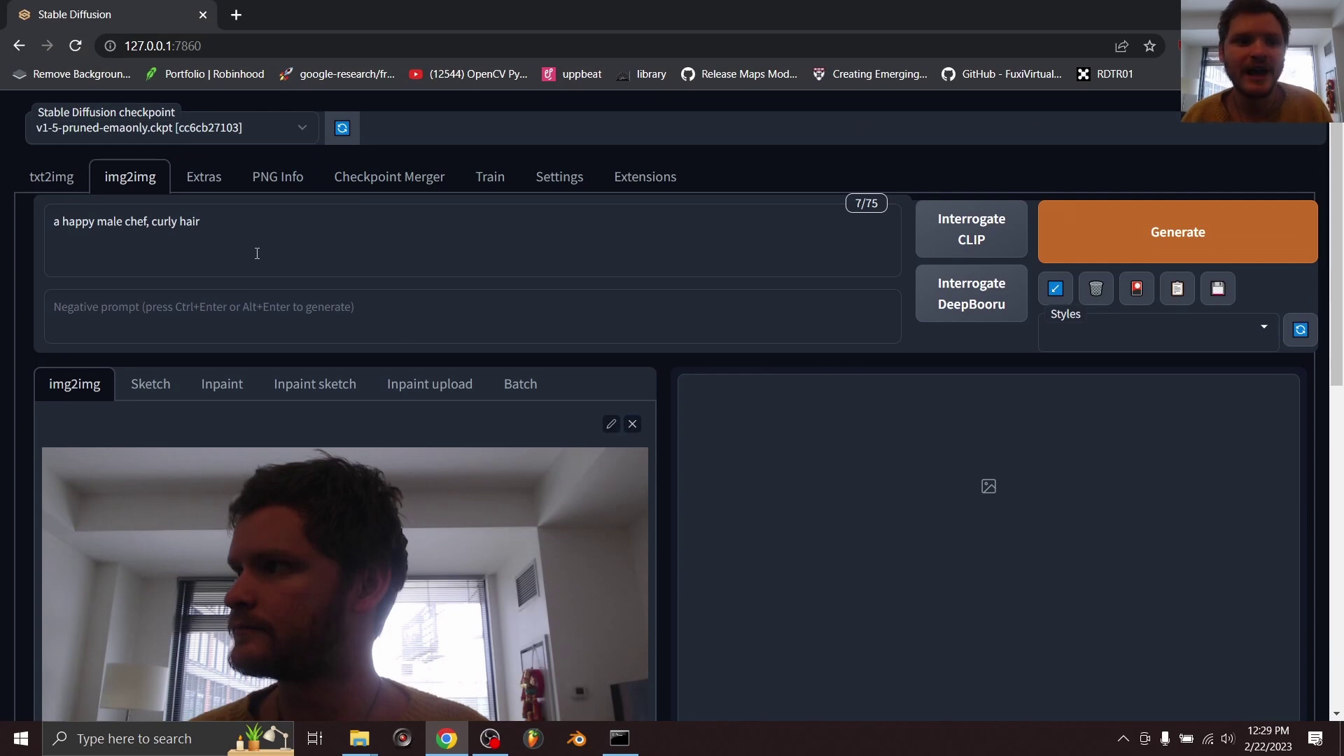
left_click_drag(257, 253, 51, 222)
left_click(148, 230)
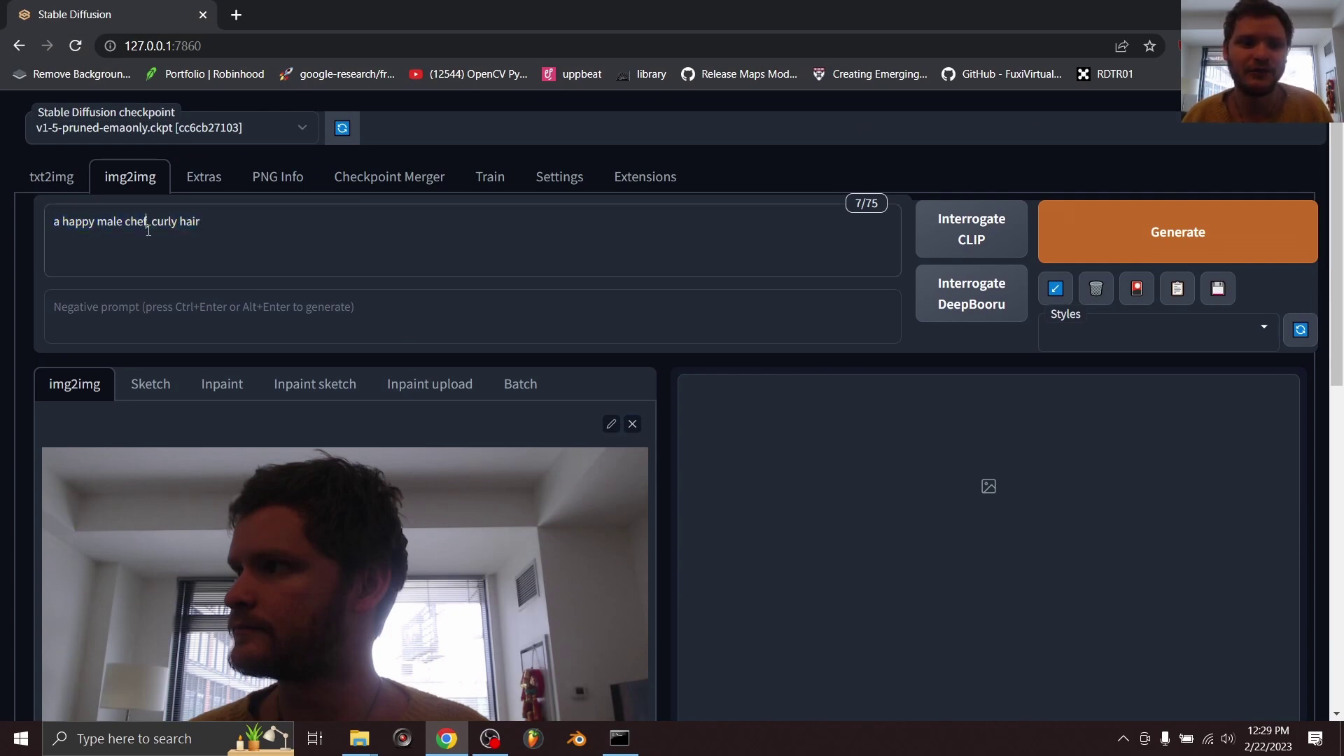
scroll(364, 301, "down", 5)
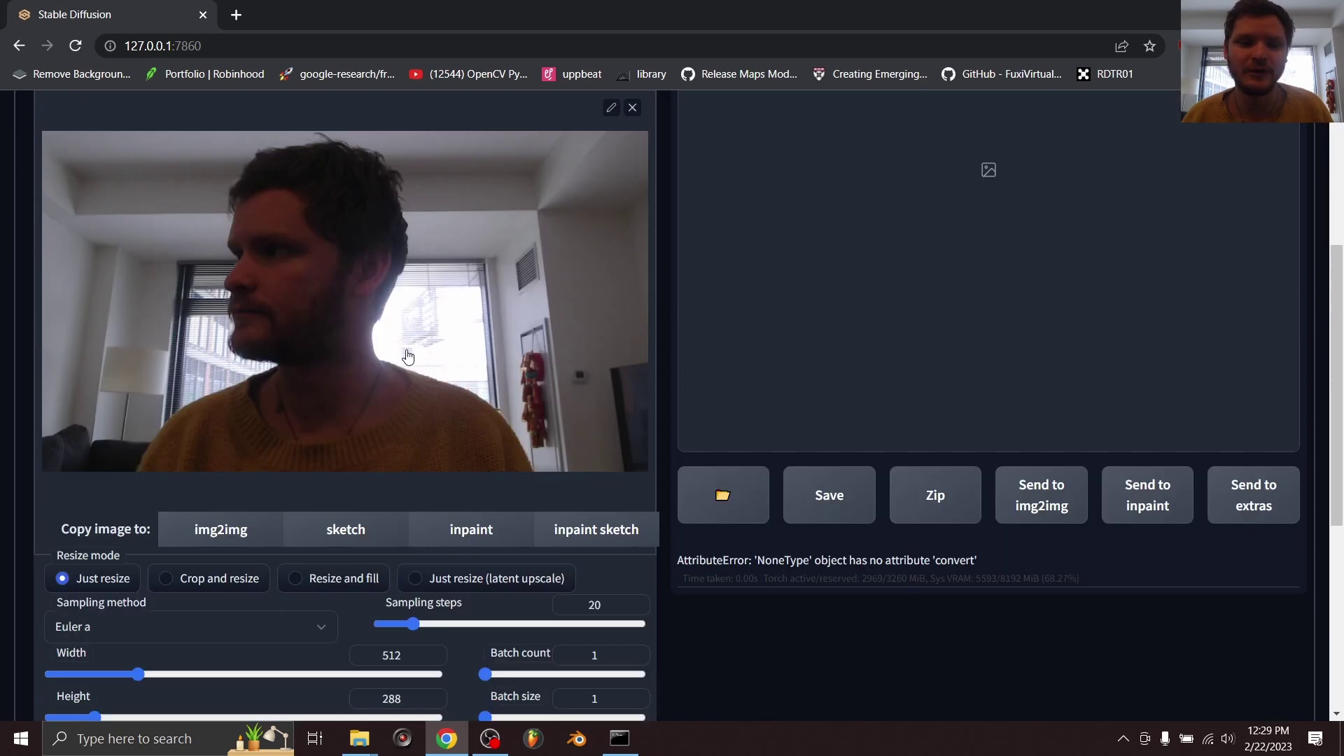
scroll(441, 359, "up", 1)
scroll(441, 358, "up", 6)
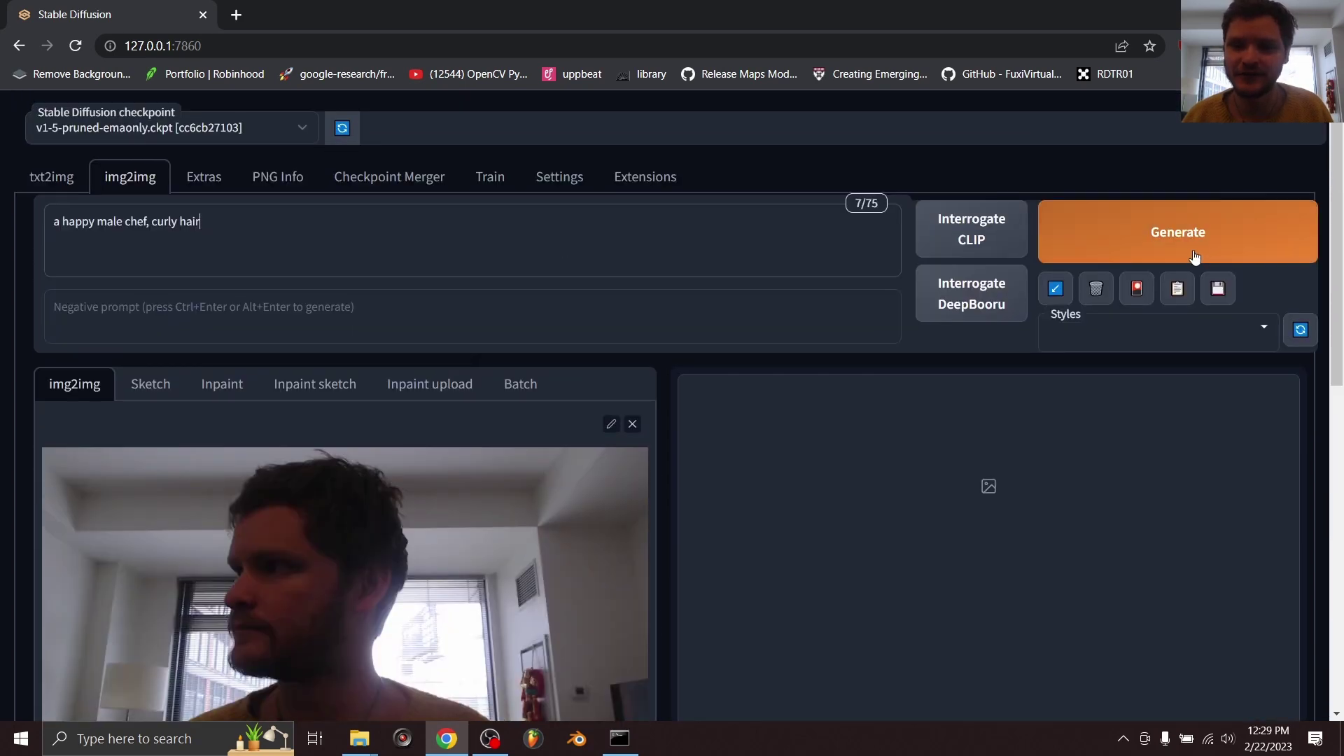
Step: Generate a curly-haired chef at 512×288 with denoising 0.75 and inspect it enlarged
left_click(1195, 256)
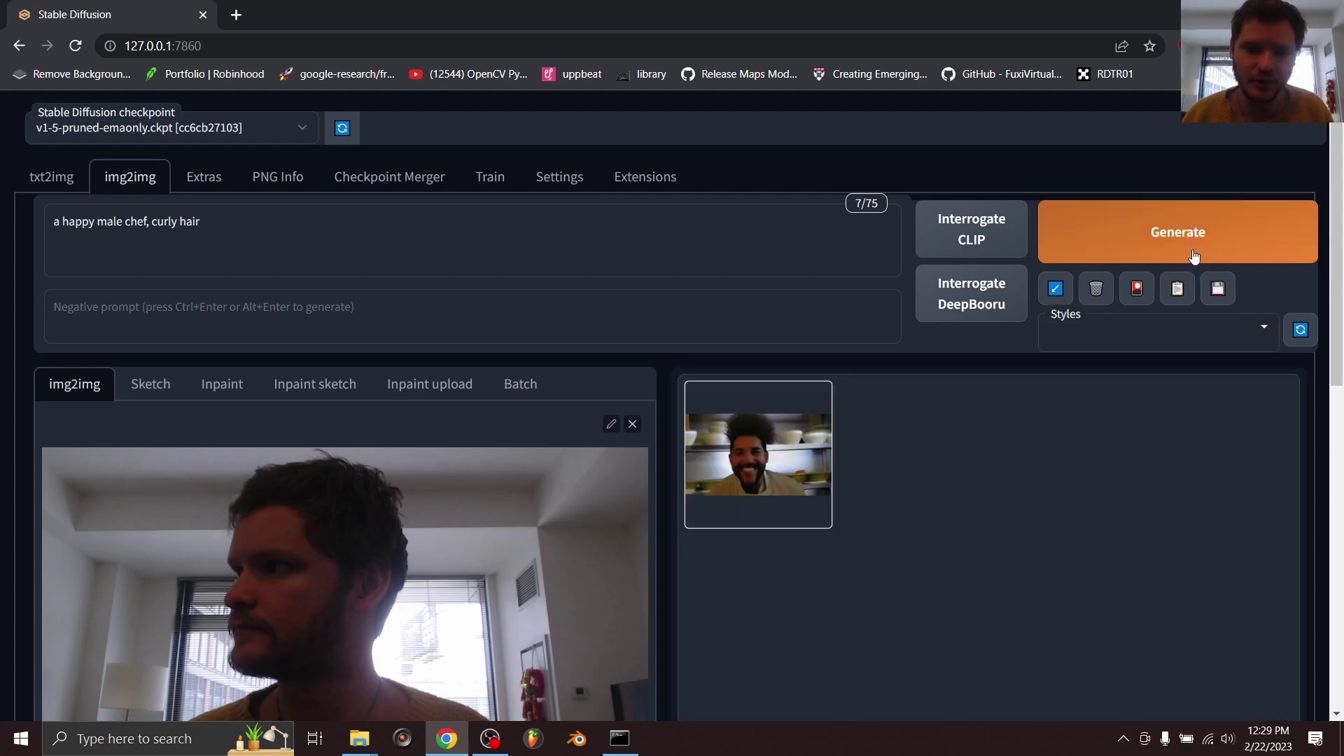
left_click(788, 443)
scroll(788, 443, "down", 5)
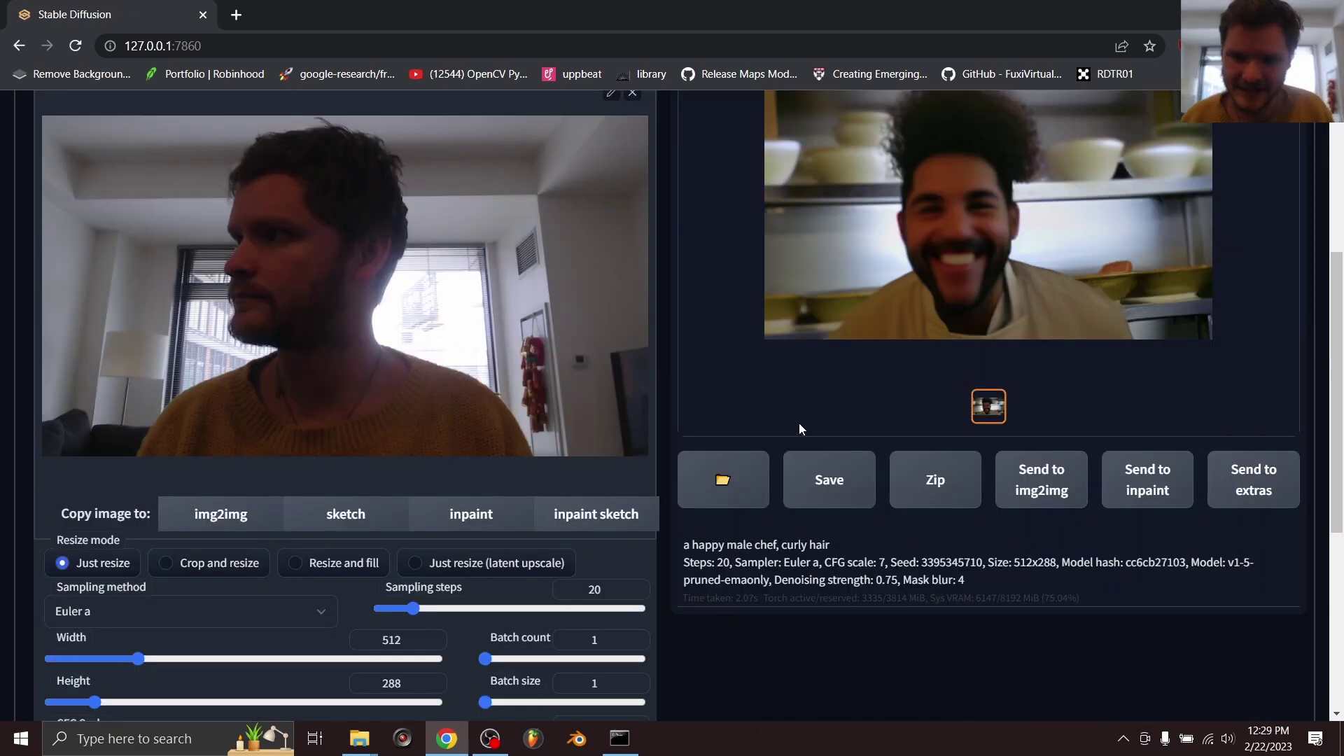
scroll(800, 428, "up", 3)
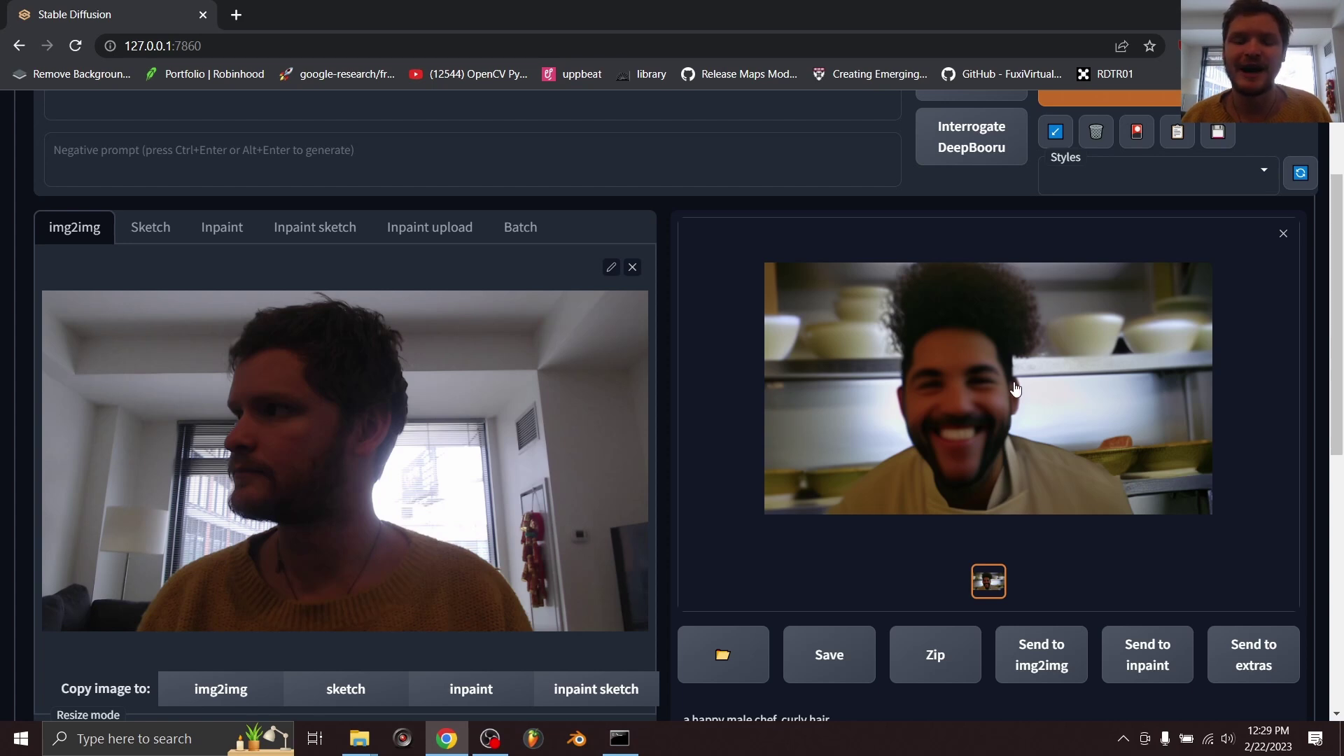
left_click(1283, 233)
scroll(1170, 203, "up", 1)
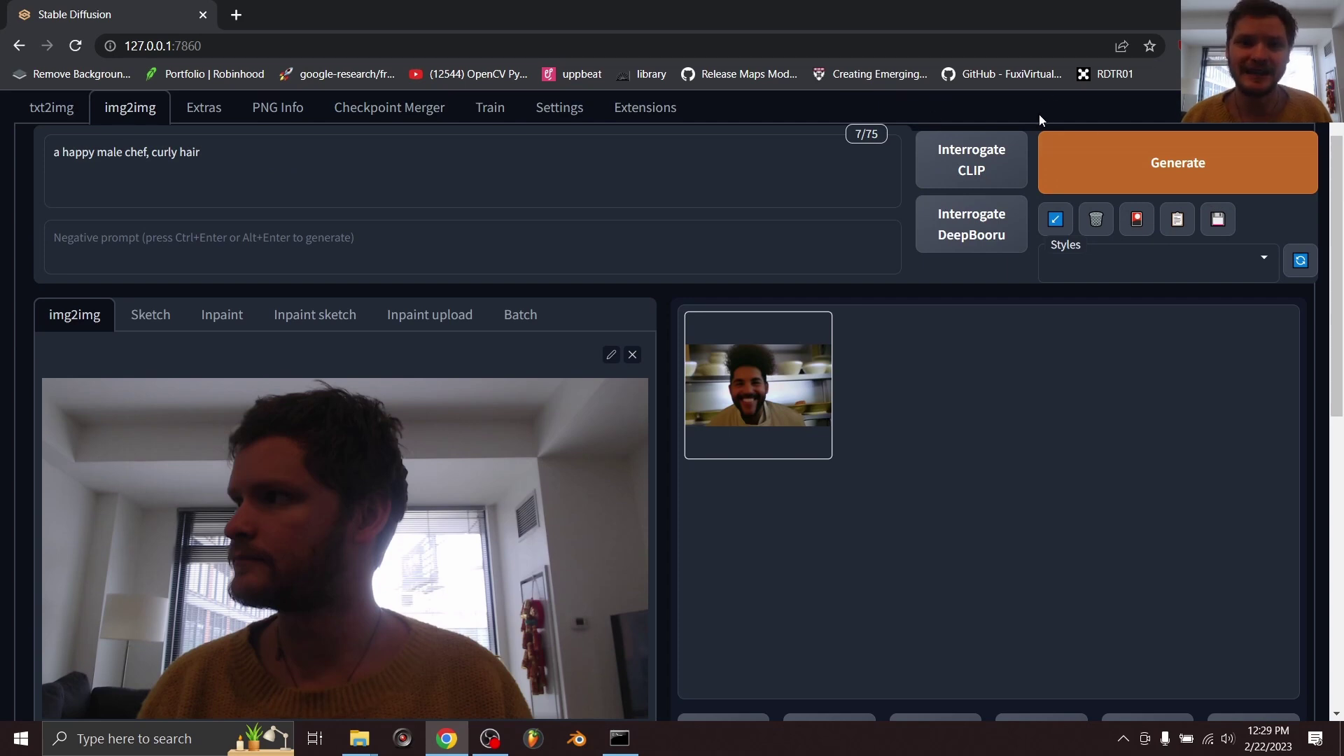
scroll(283, 308, "down", 10)
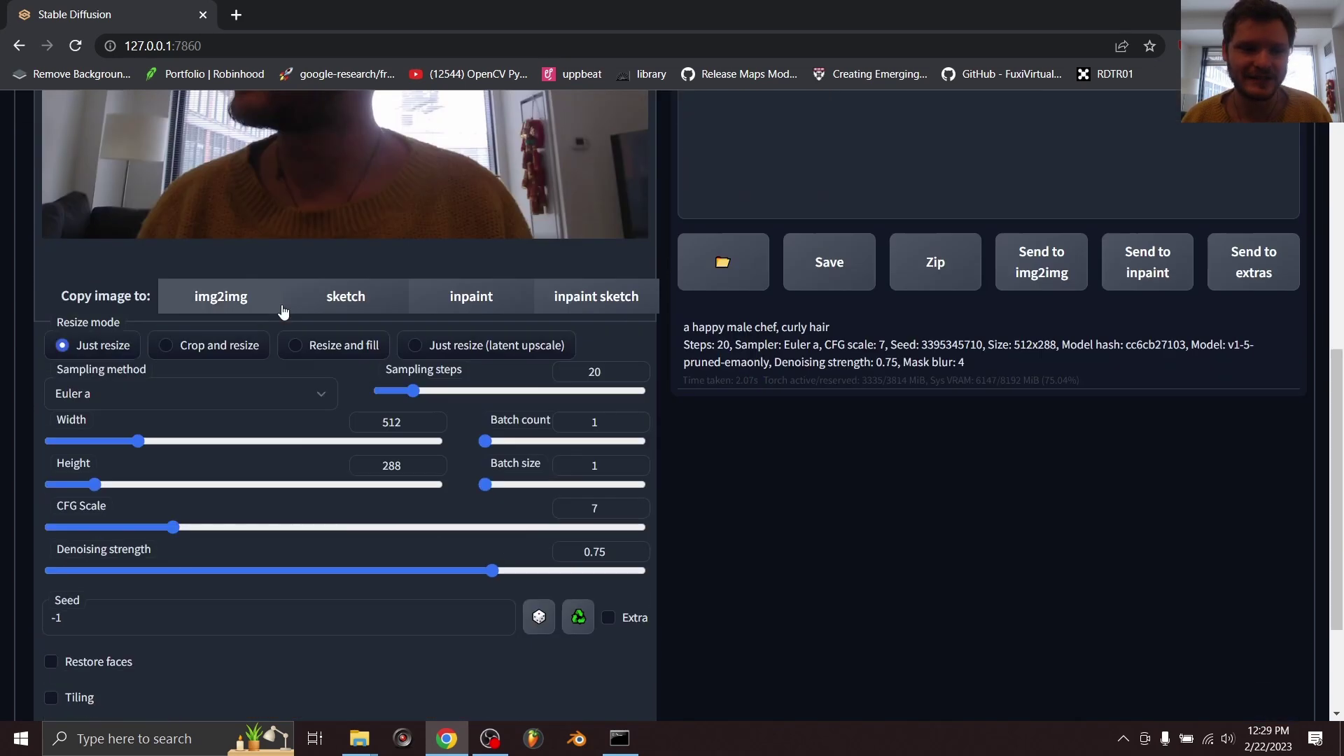
Step: Expand the ControlNet panel and enable ControlNet
scroll(256, 349, "up", 1)
scroll(221, 431, "down", 2)
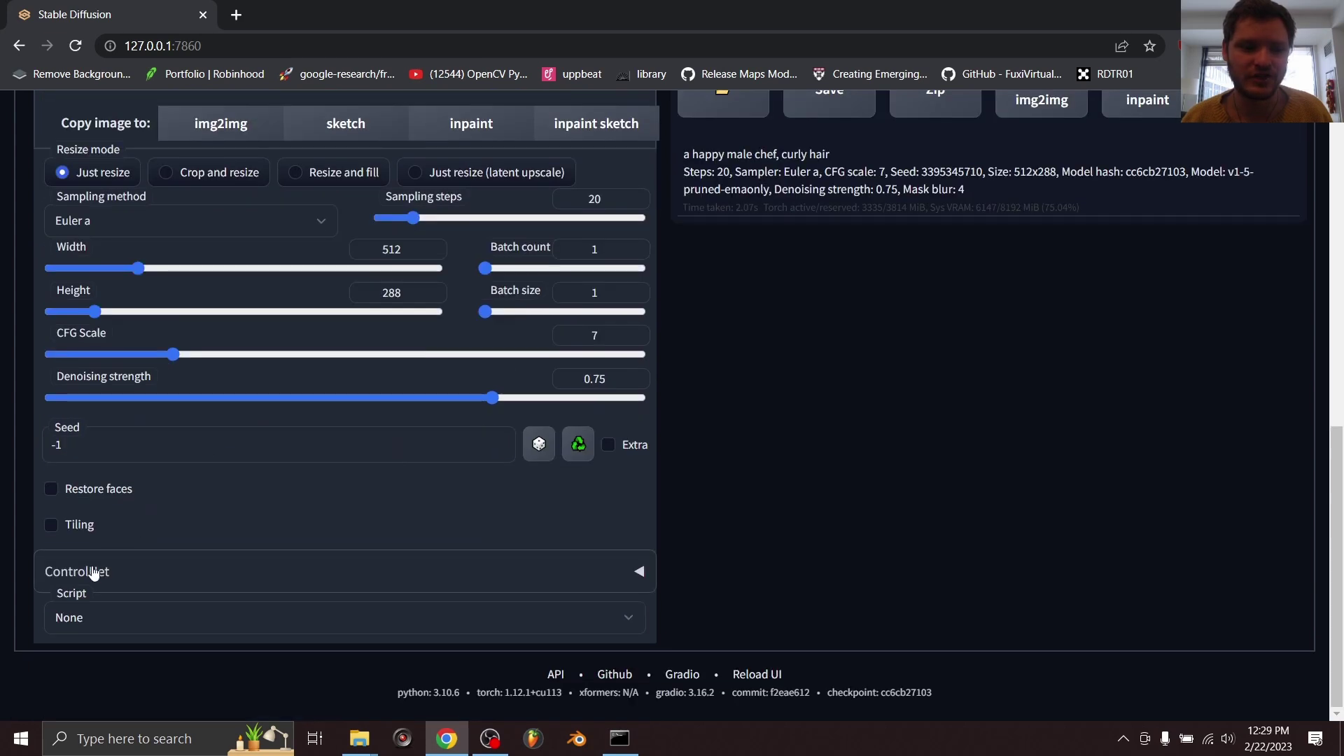
left_click(83, 574)
scroll(157, 502, "down", 5)
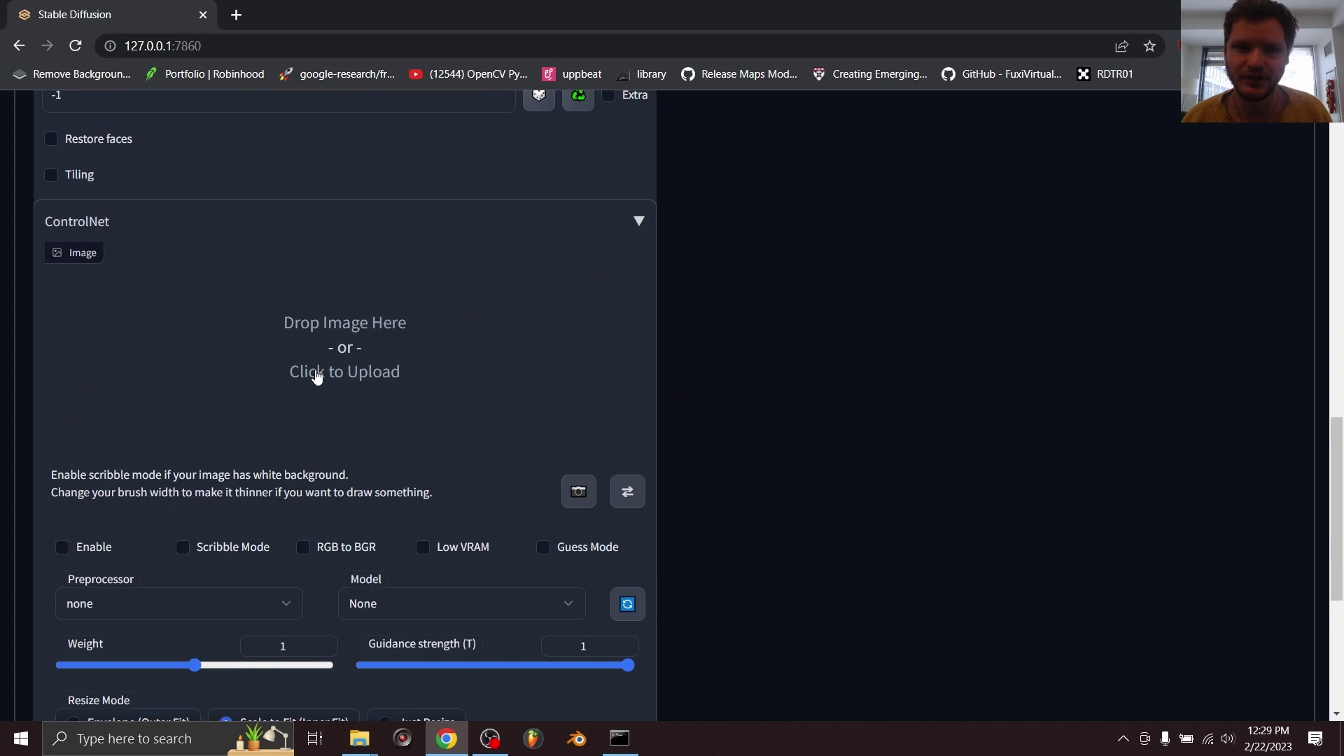
left_click(97, 549)
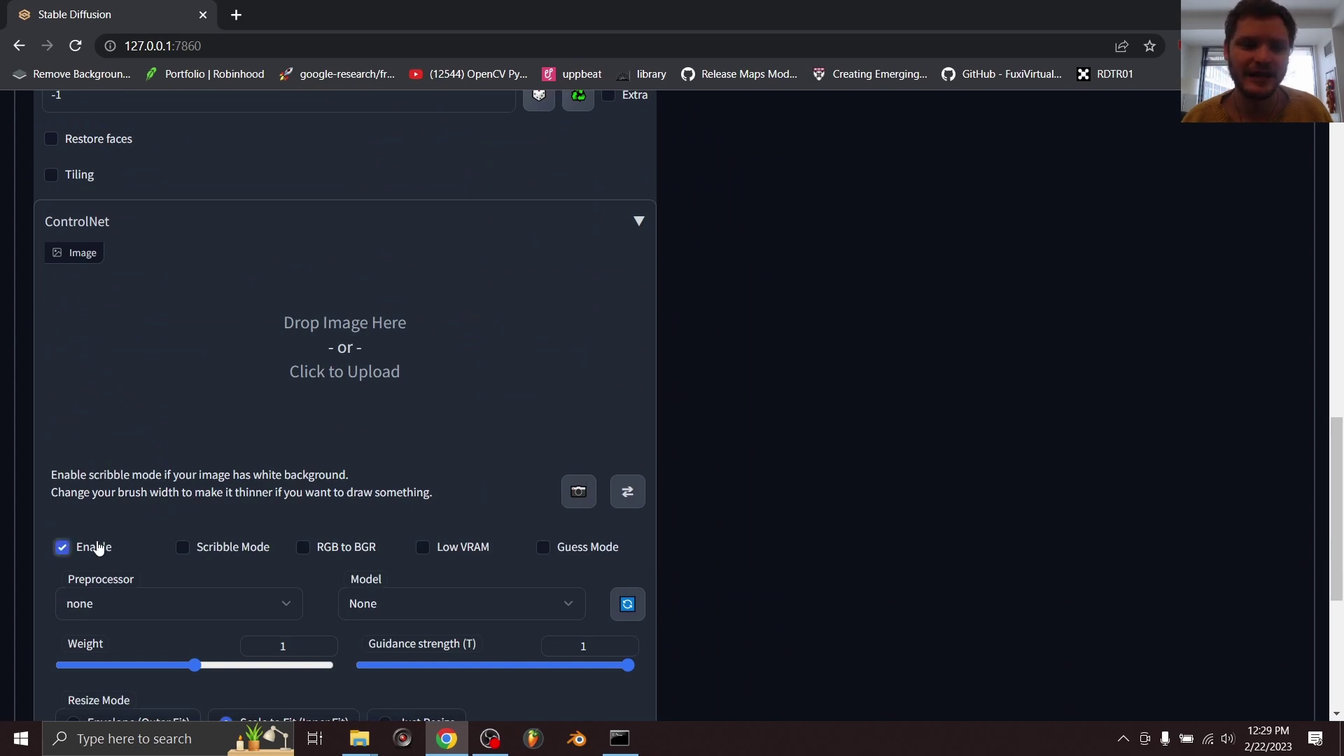
scroll(116, 472, "down", 4)
Step: Set preprocessor openpose and model control_sd15_openpose, then generate
left_click(121, 342)
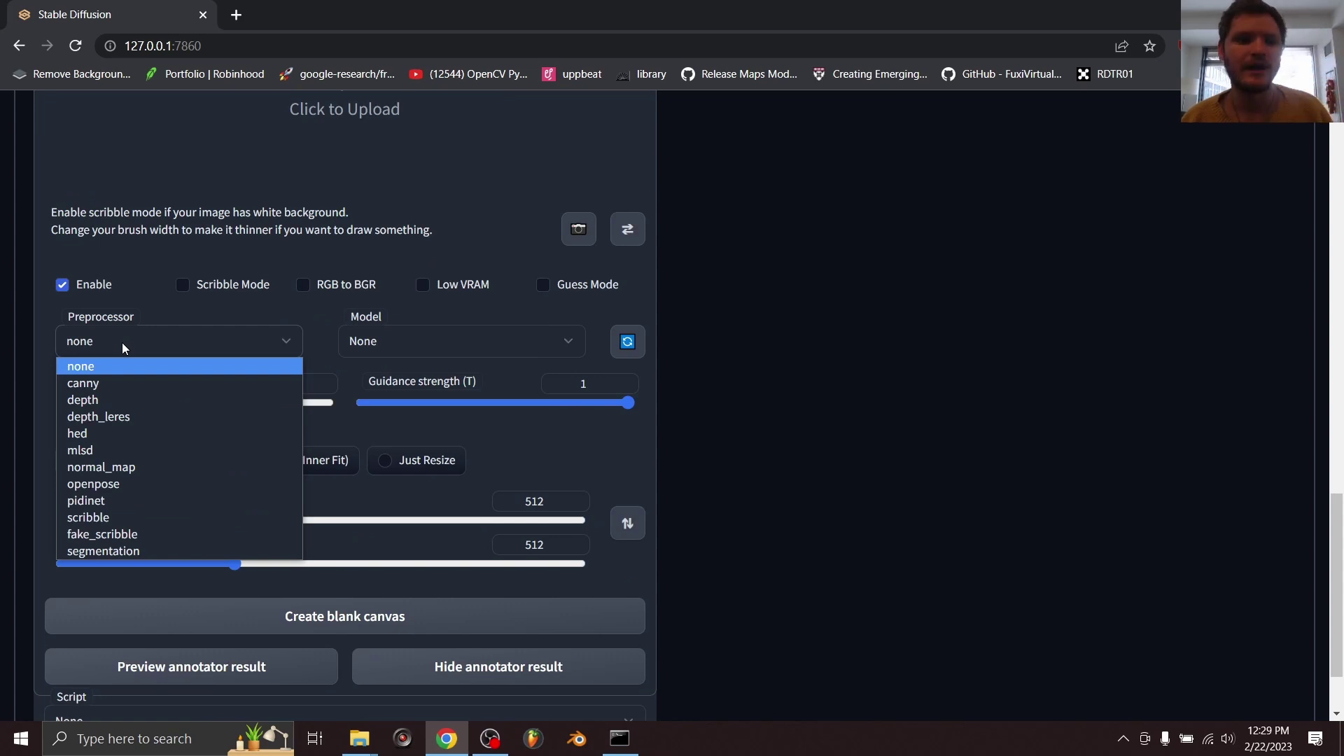
left_click(107, 482)
left_click(390, 343)
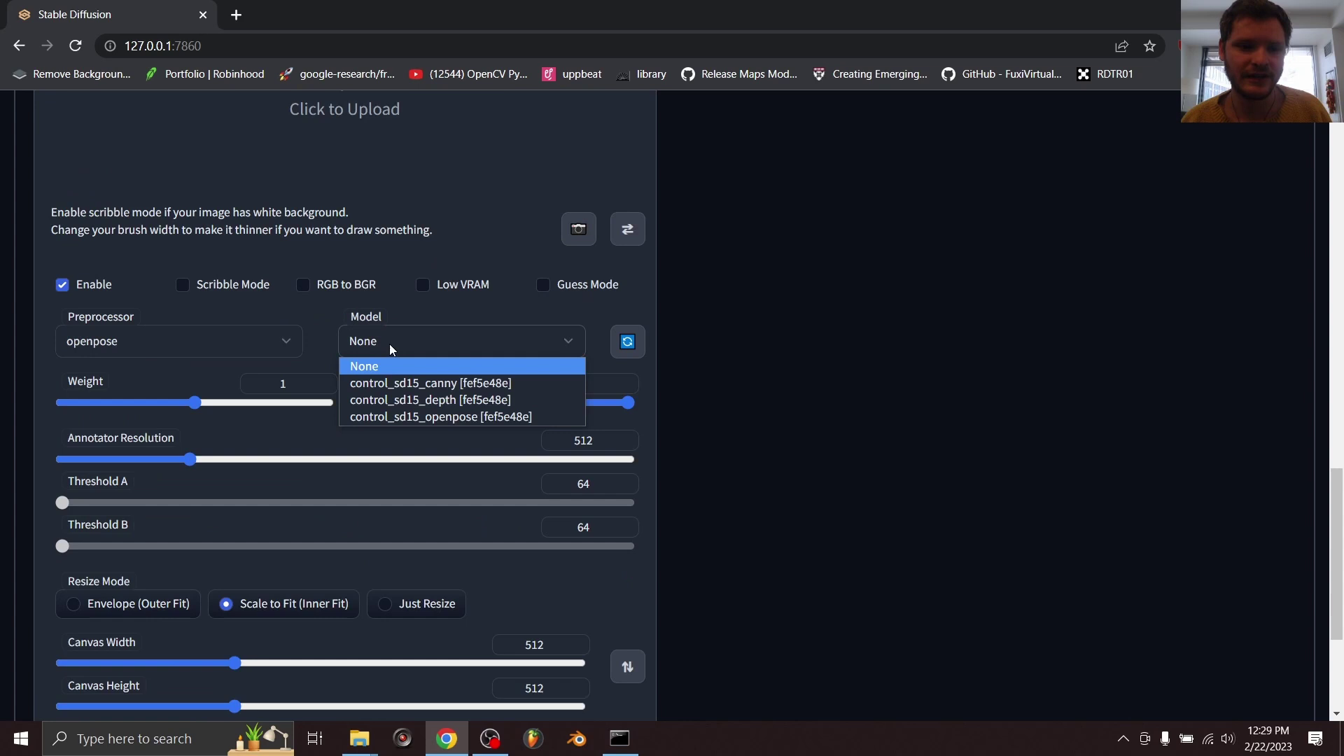
left_click(409, 413)
left_click(381, 339)
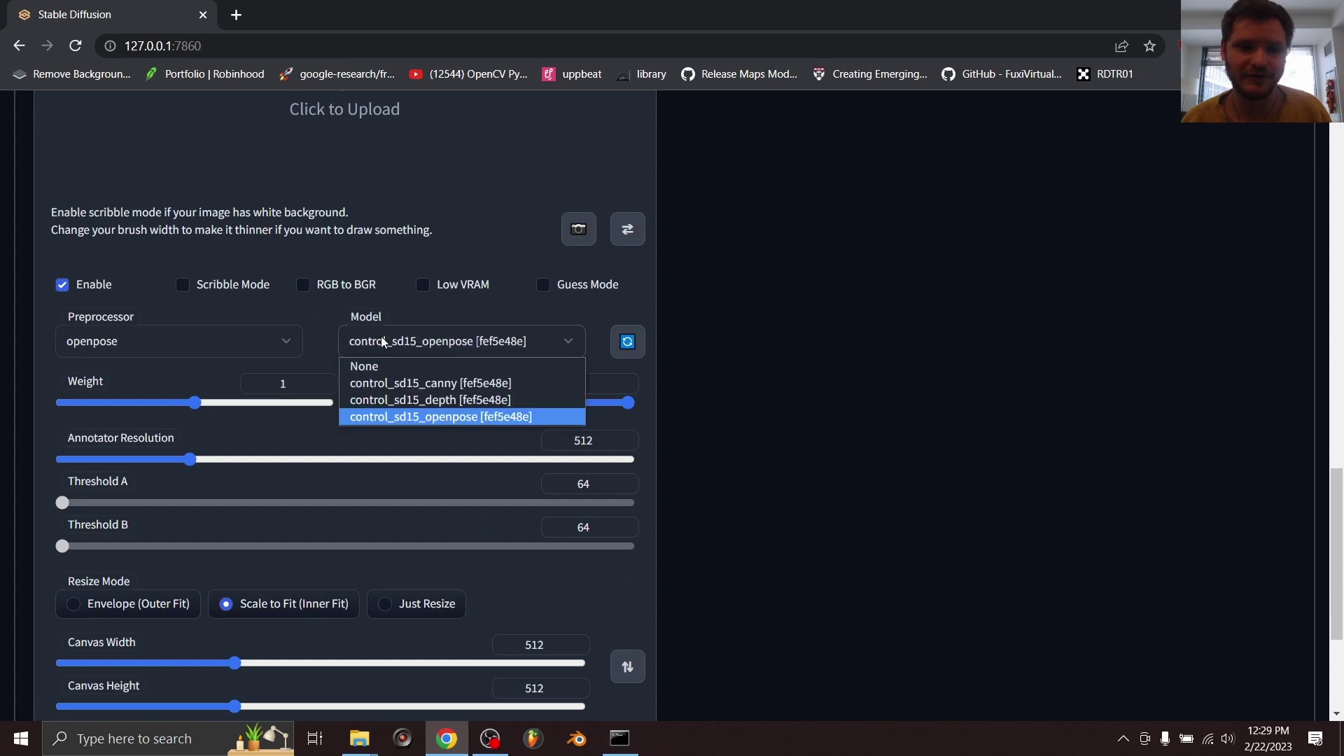
left_click(435, 417)
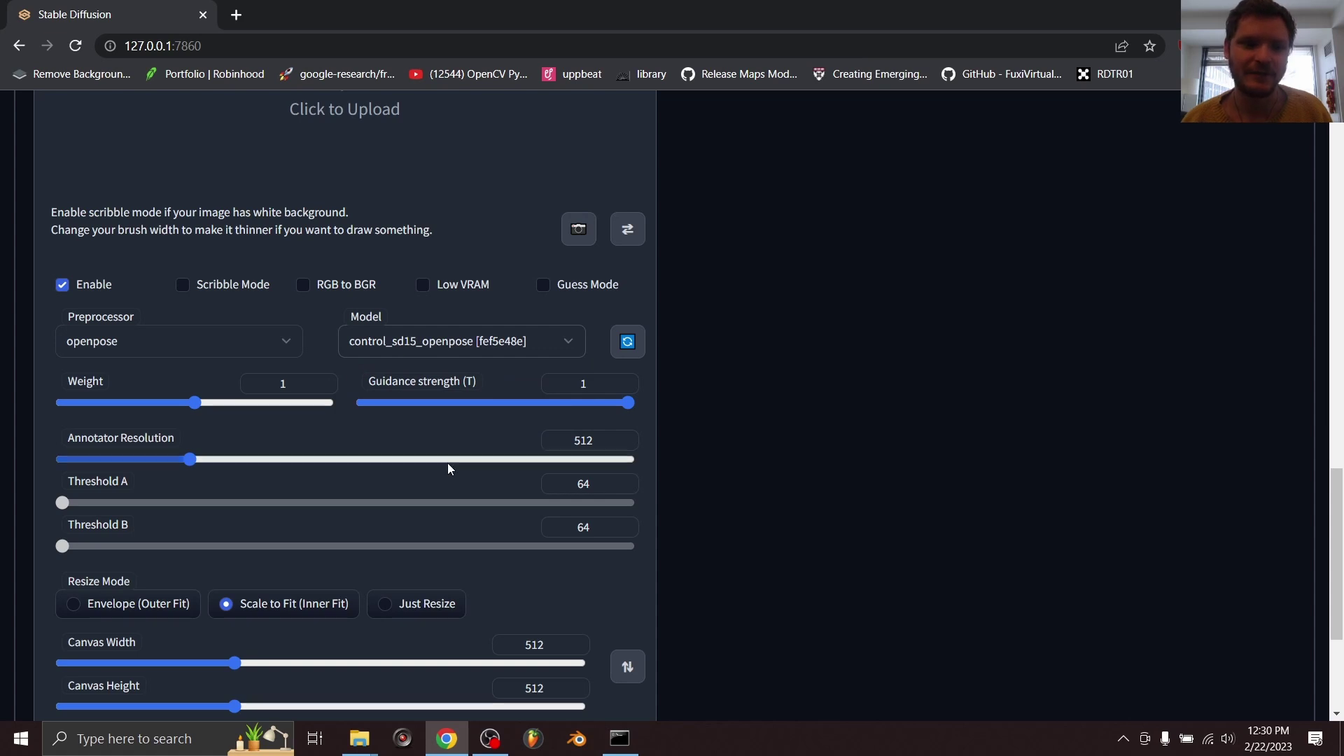
scroll(501, 422, "up", 7)
scroll(514, 427, "up", 8)
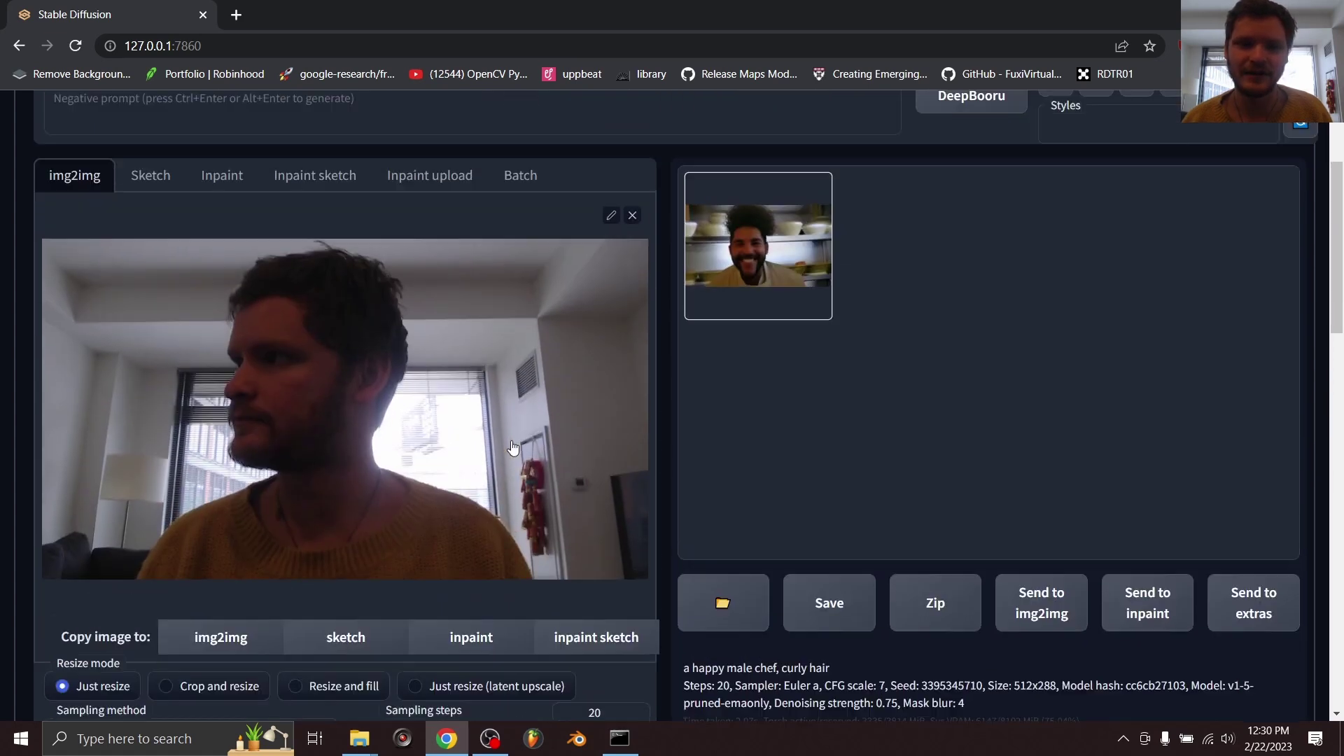
scroll(513, 448, "up", 3)
left_click(1176, 204)
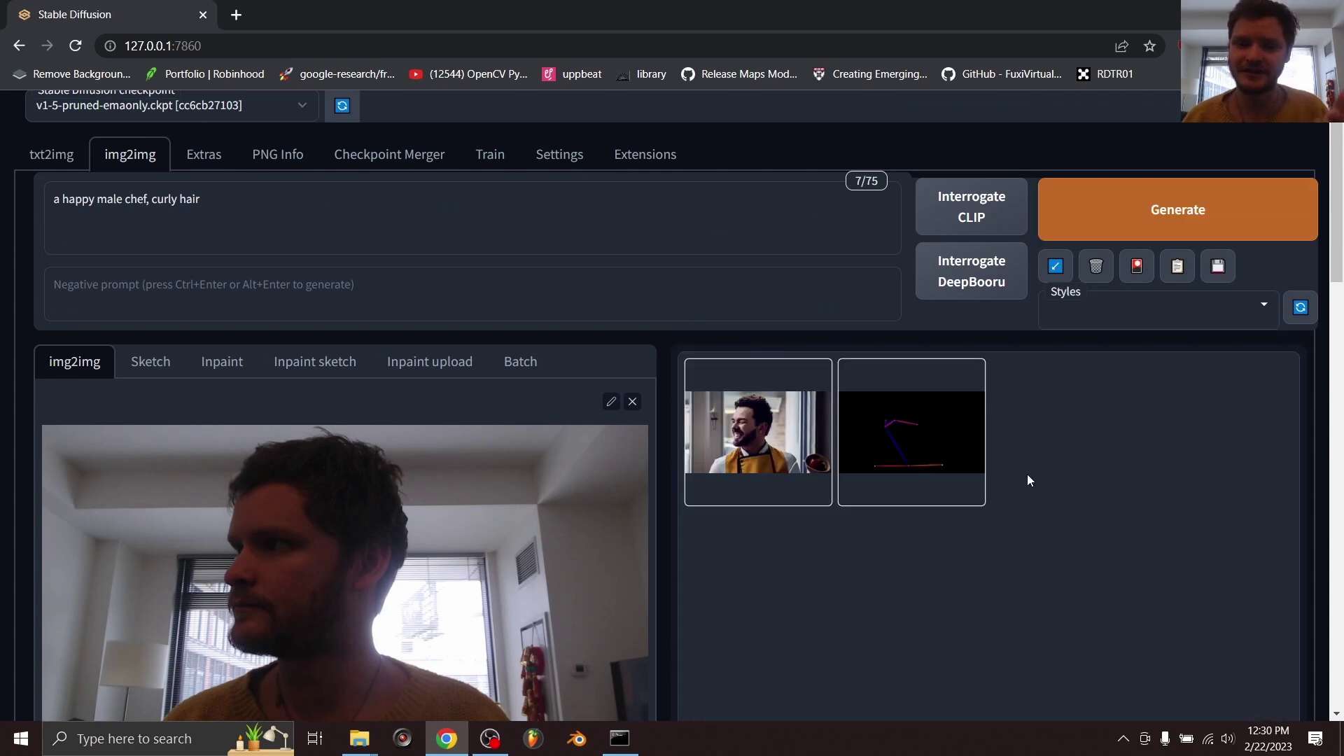
Step: Preview the pose-guided result and re-render until a bearded chef in a red hat appears
left_click(772, 471)
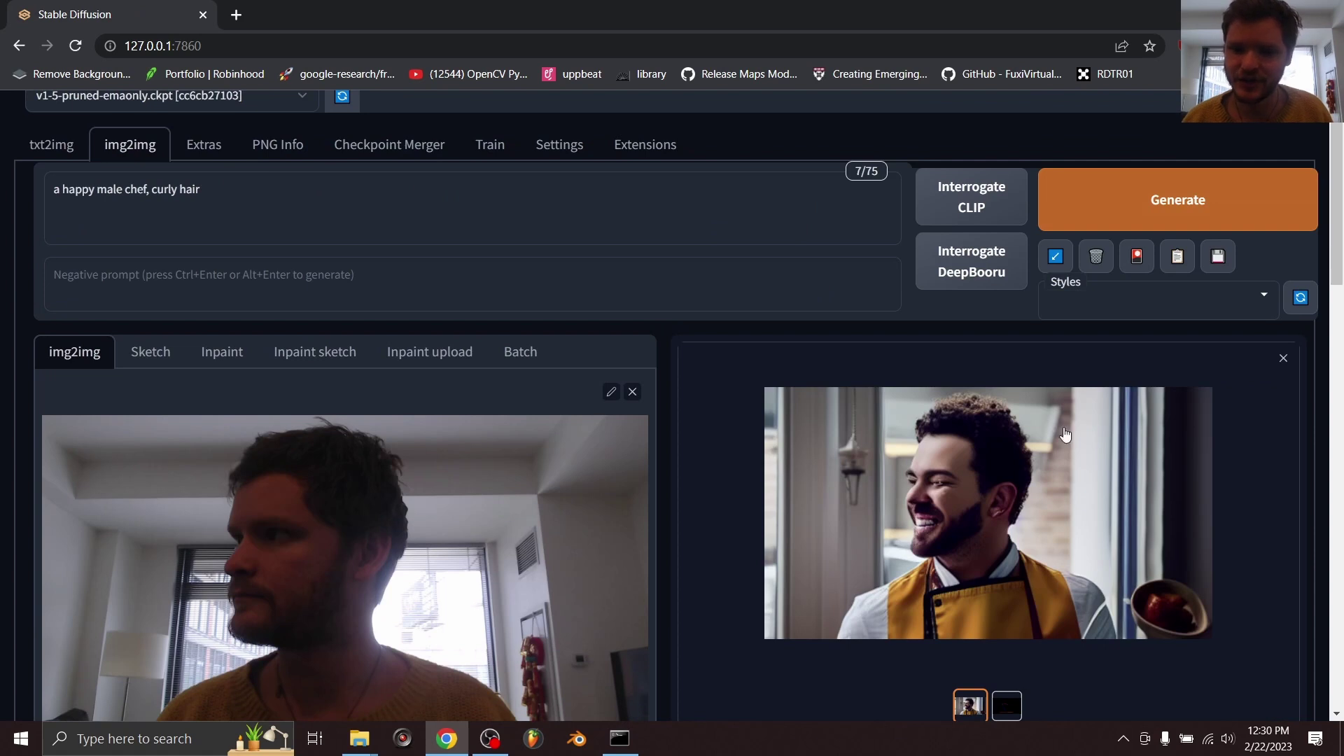
left_click(1284, 360)
left_click(1123, 201)
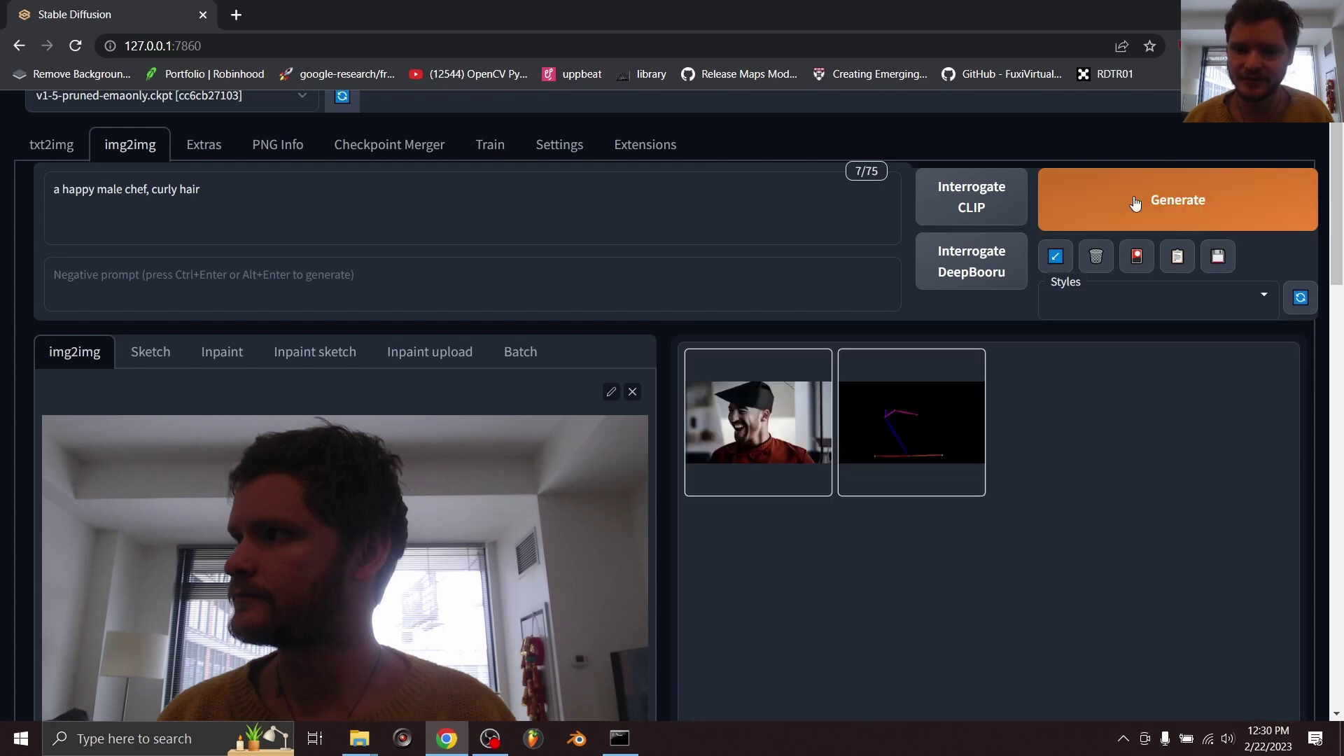
left_click(759, 440)
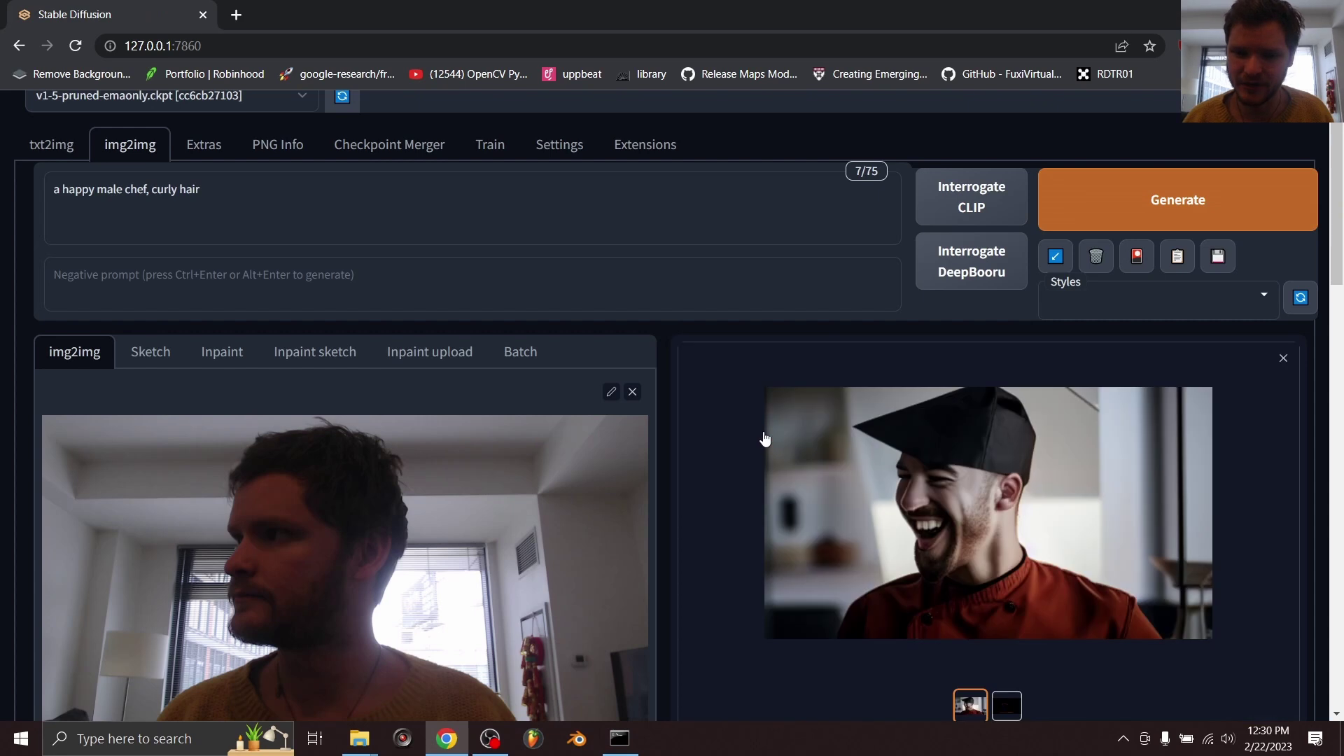
left_click(1129, 221)
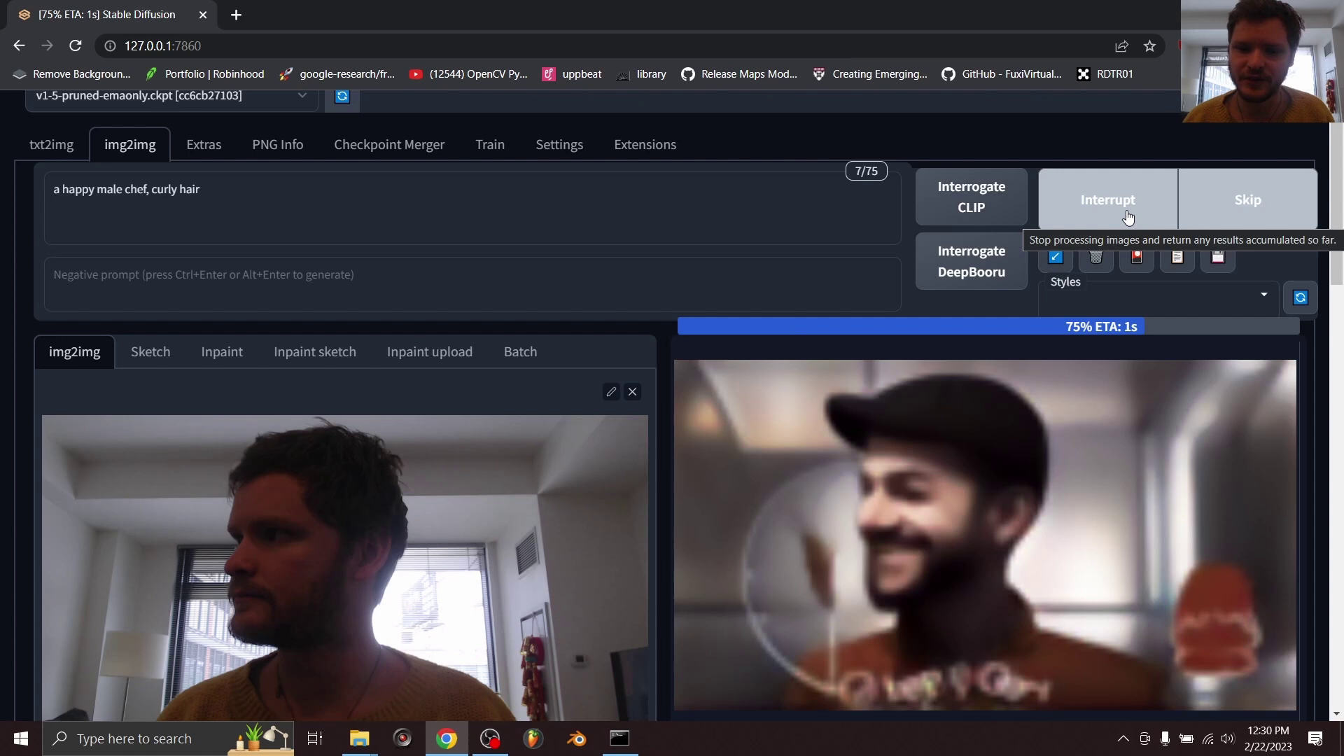
left_click(1142, 214)
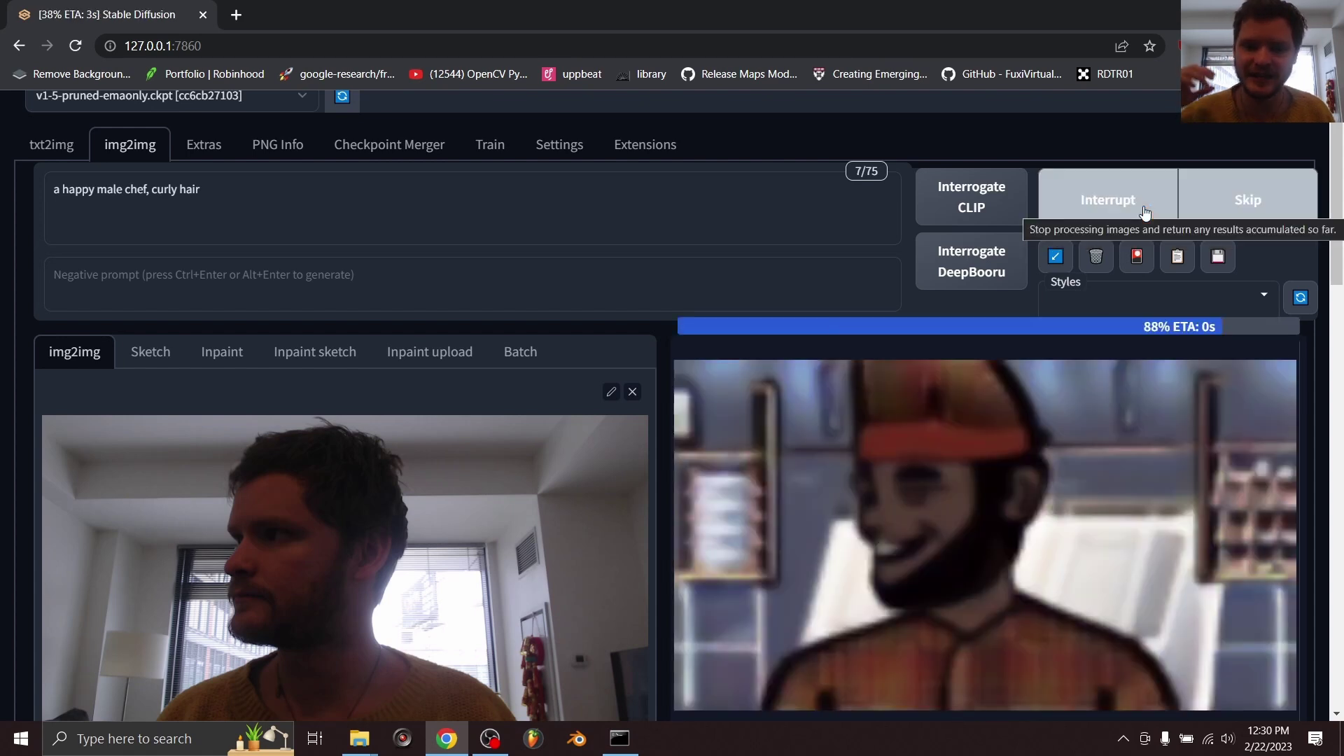
left_click(1144, 212)
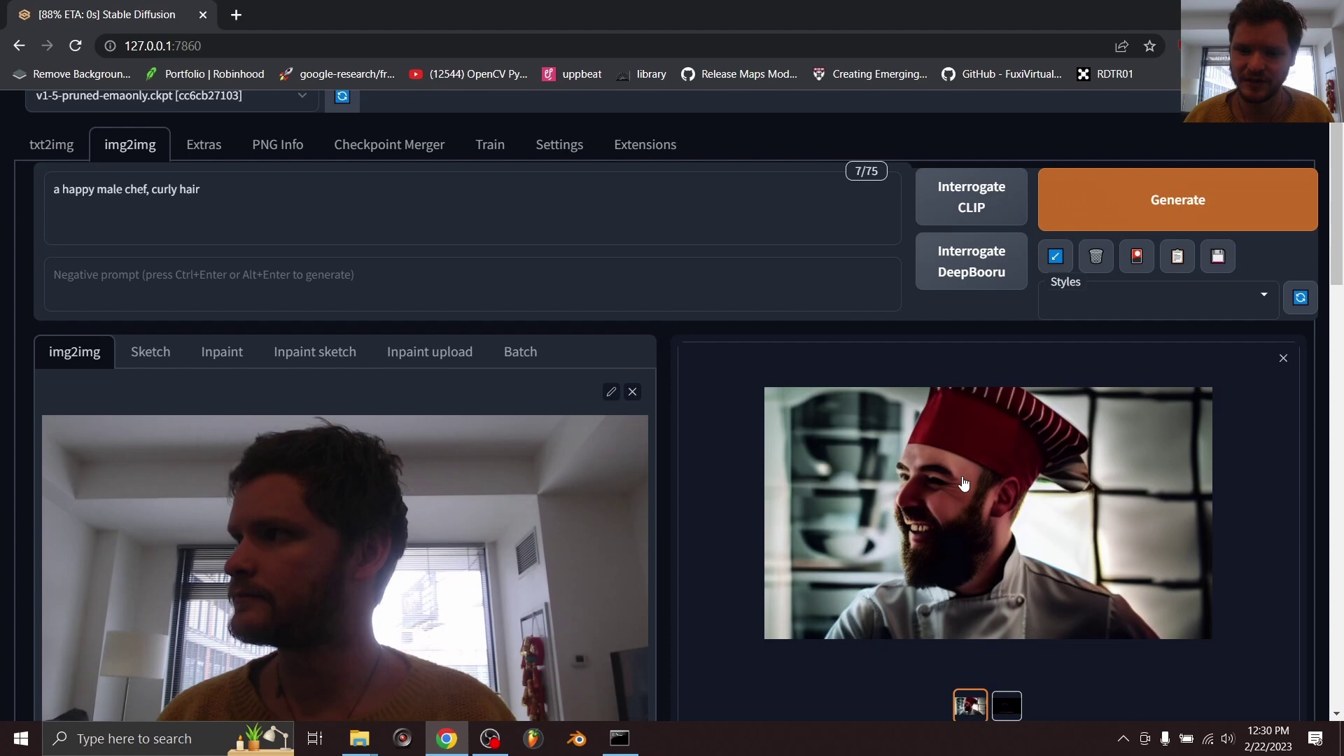
scroll(375, 508, "down", 12)
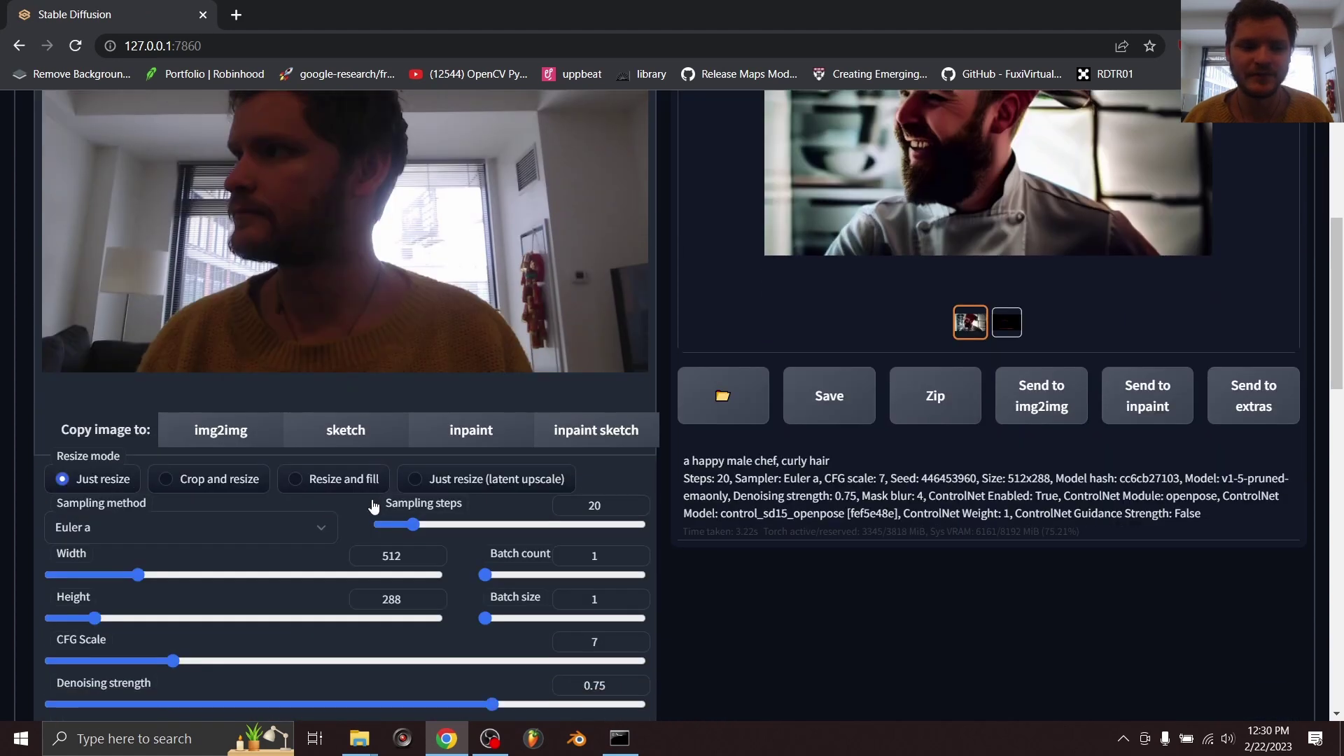
Step: Reuse seed 446453960 and regenerate the same red-hatted bearded chef
scroll(392, 438, "up", 1)
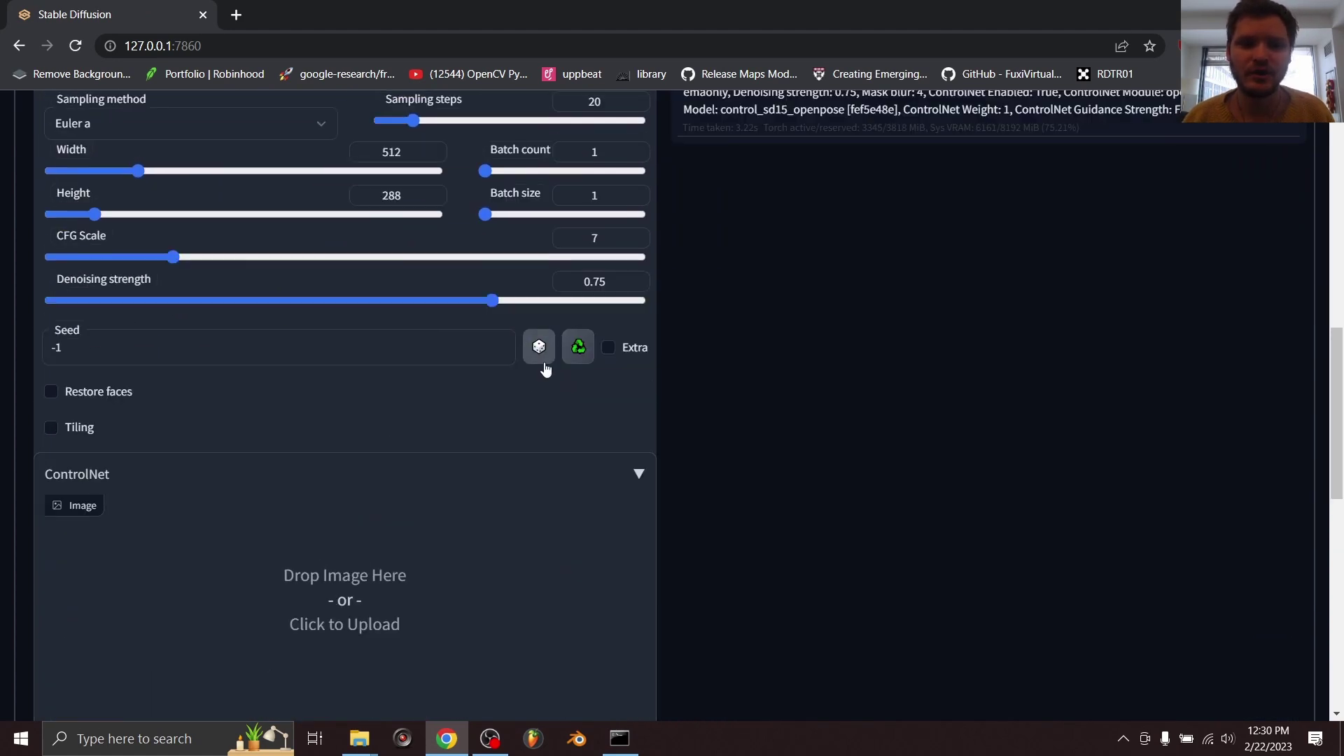
left_click(578, 350)
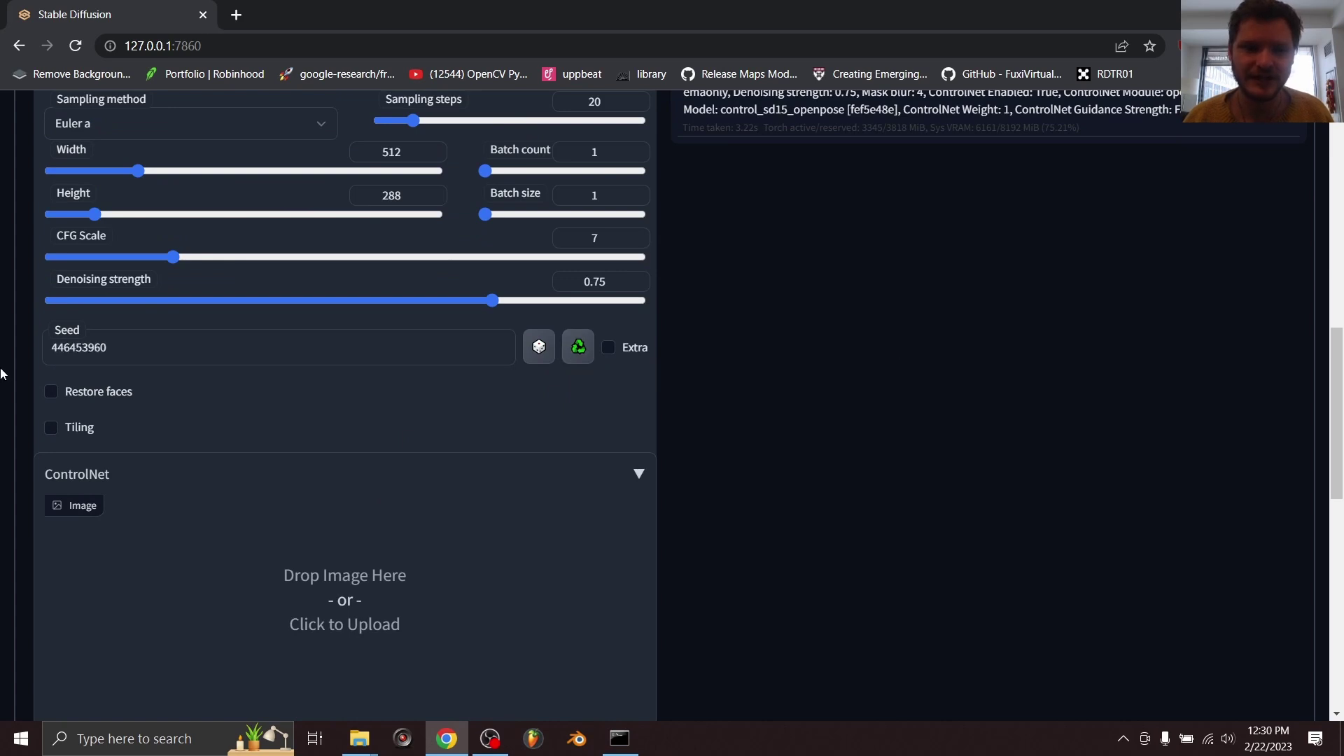
scroll(567, 375, "up", 11)
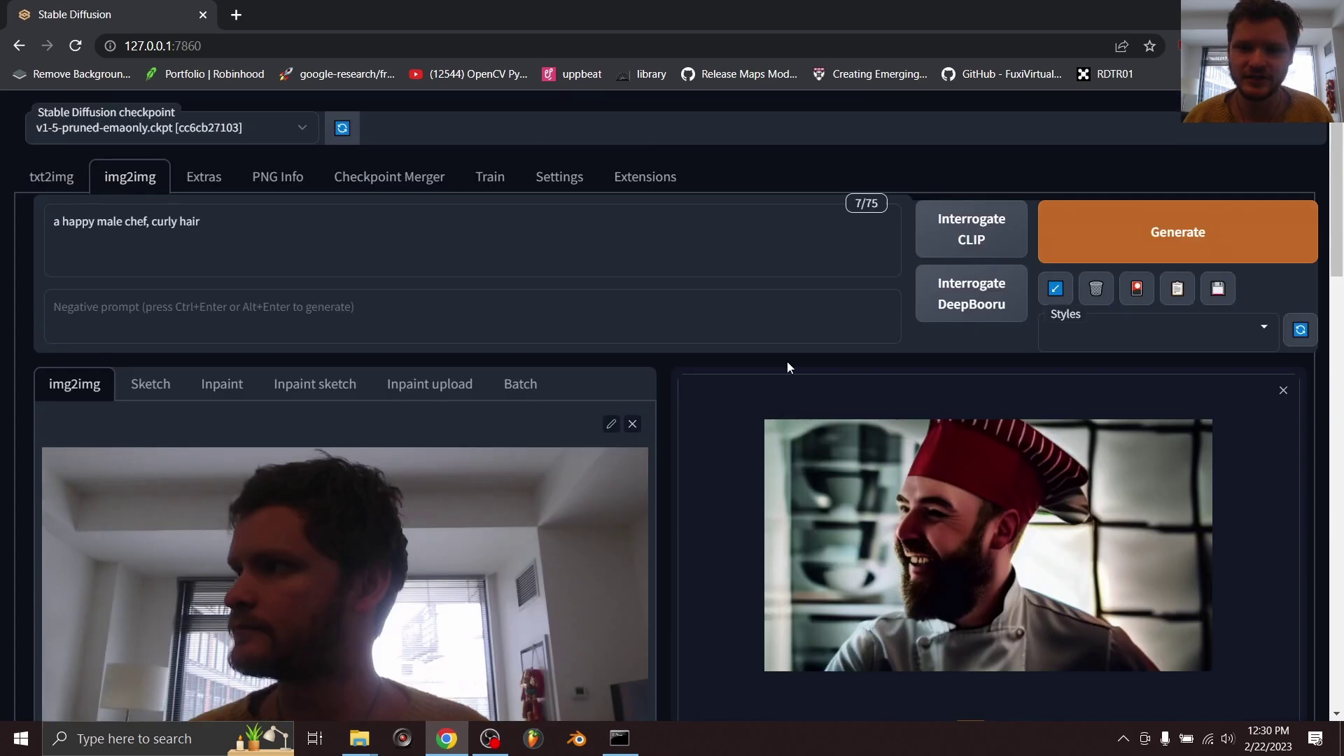
left_click(1196, 231)
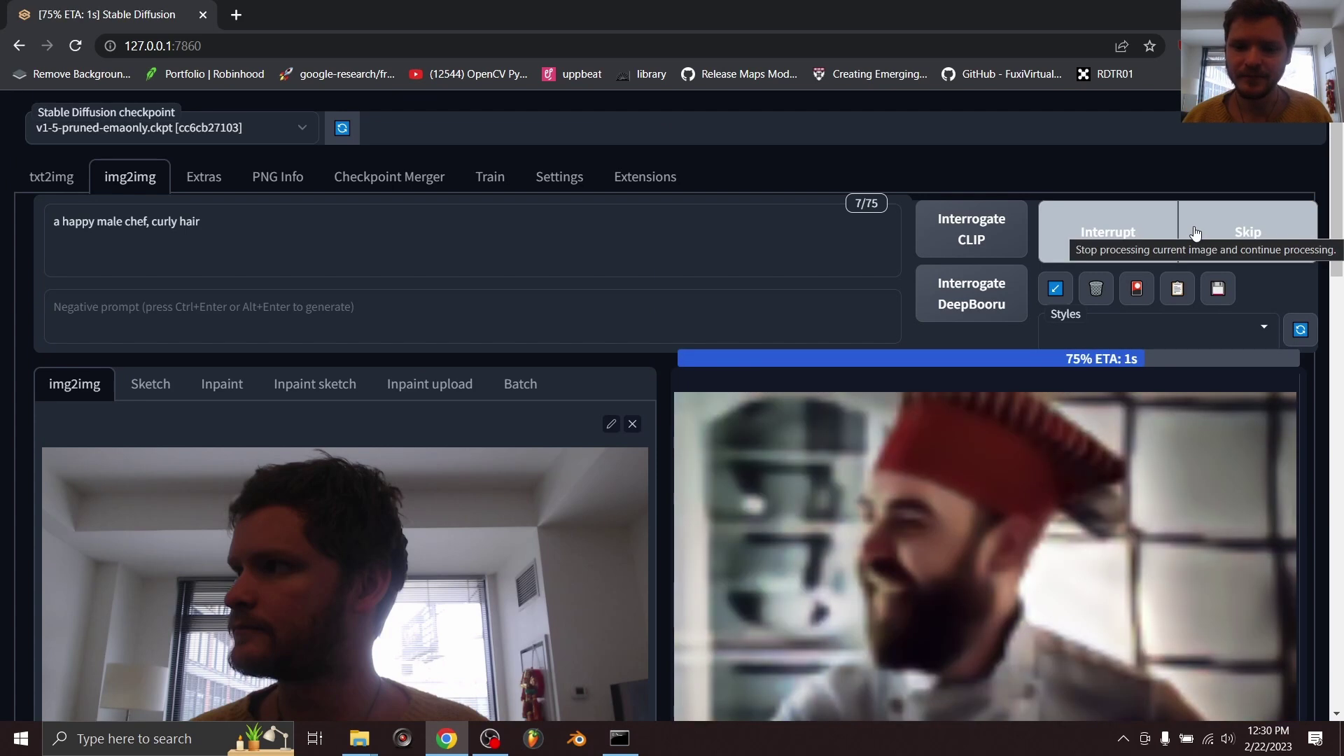
scroll(490, 397, "down", 5)
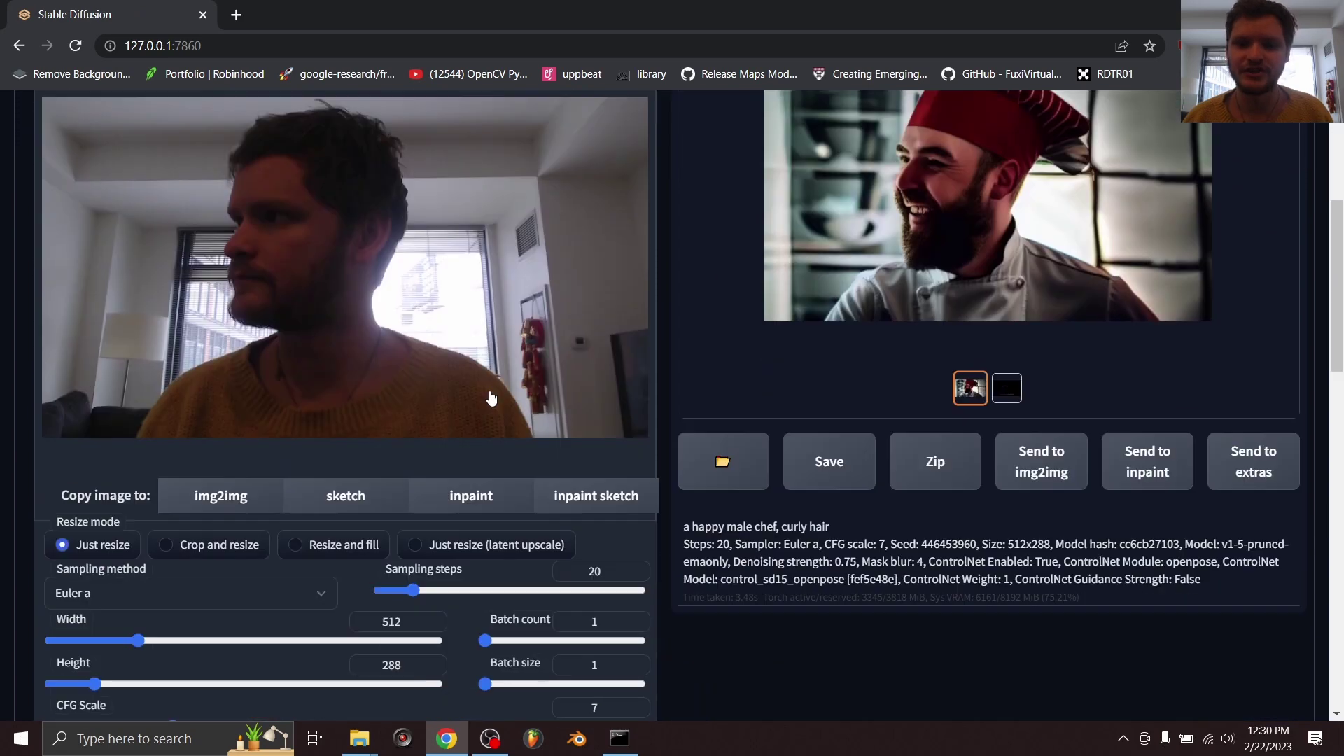
scroll(491, 396, "up", 3)
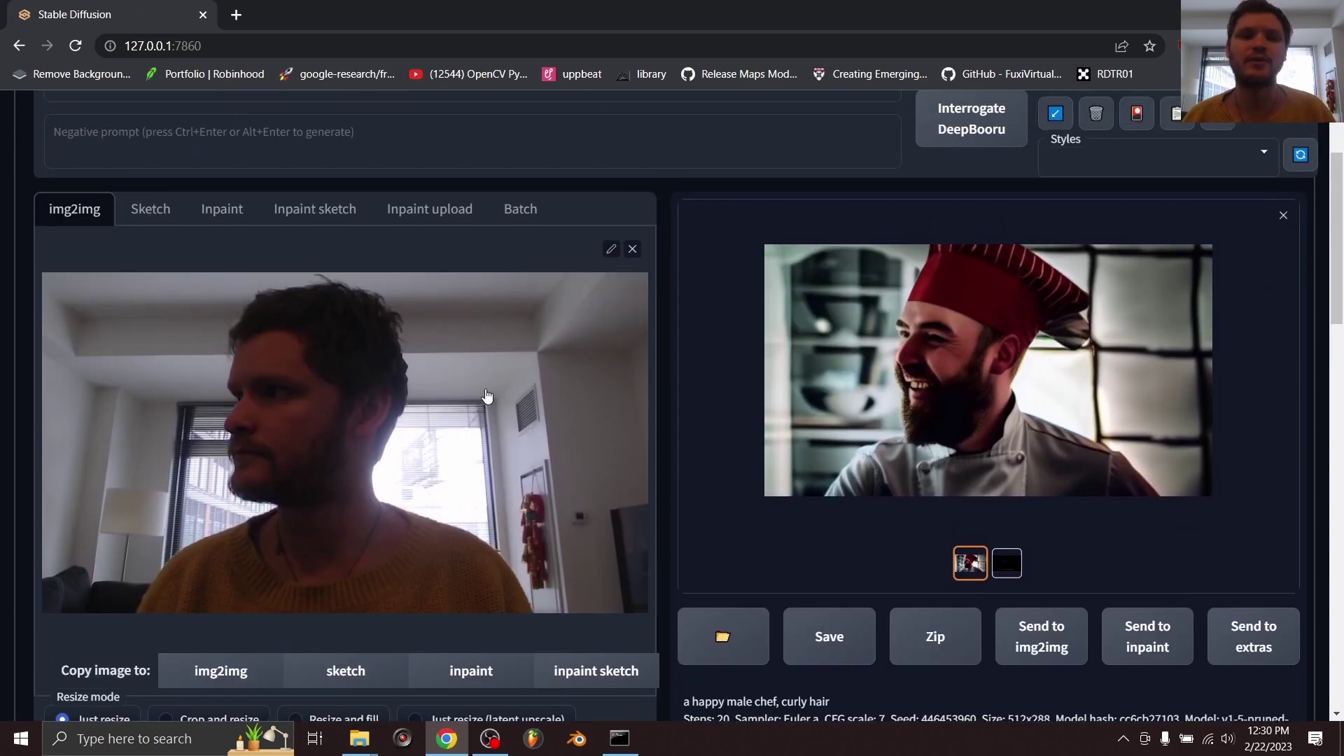
Step: Switch img2img to the Batch tab and copy the sequence folder's address as text
left_click(522, 212)
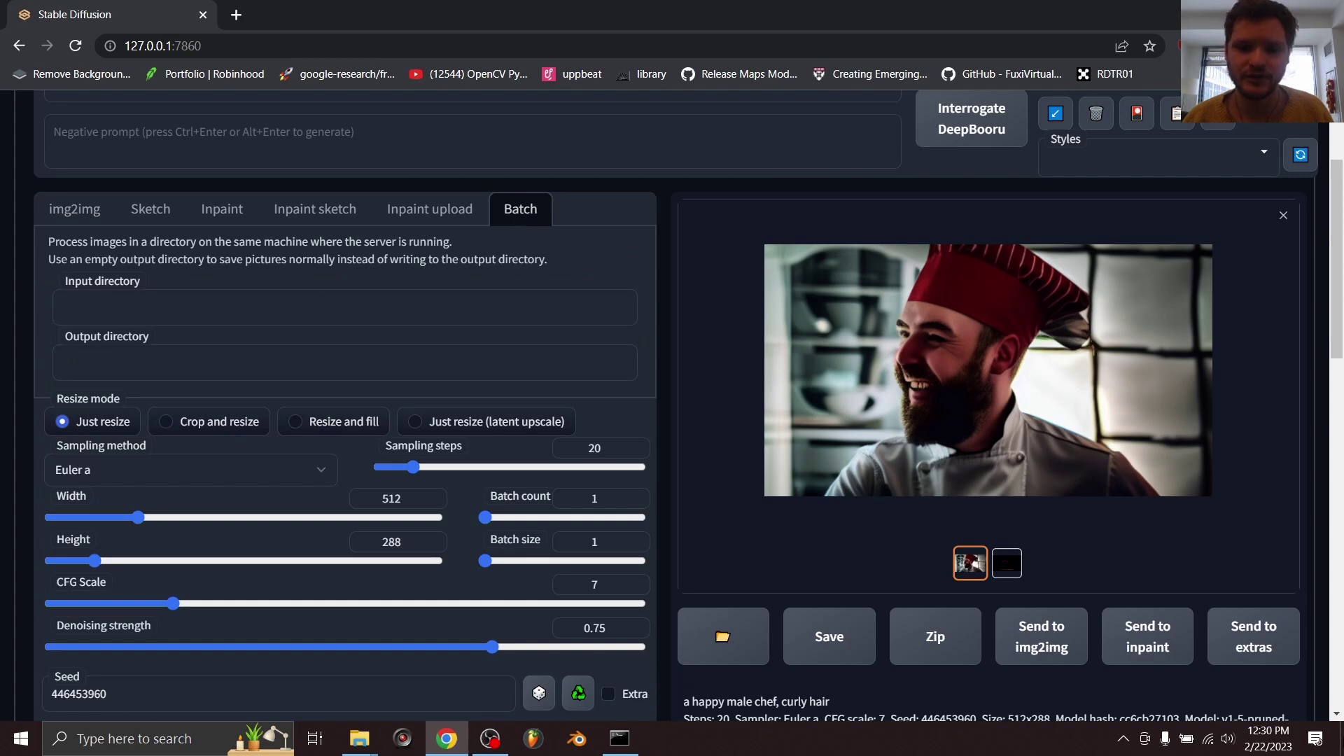
left_click(1341, 738)
double_click(1031, 376)
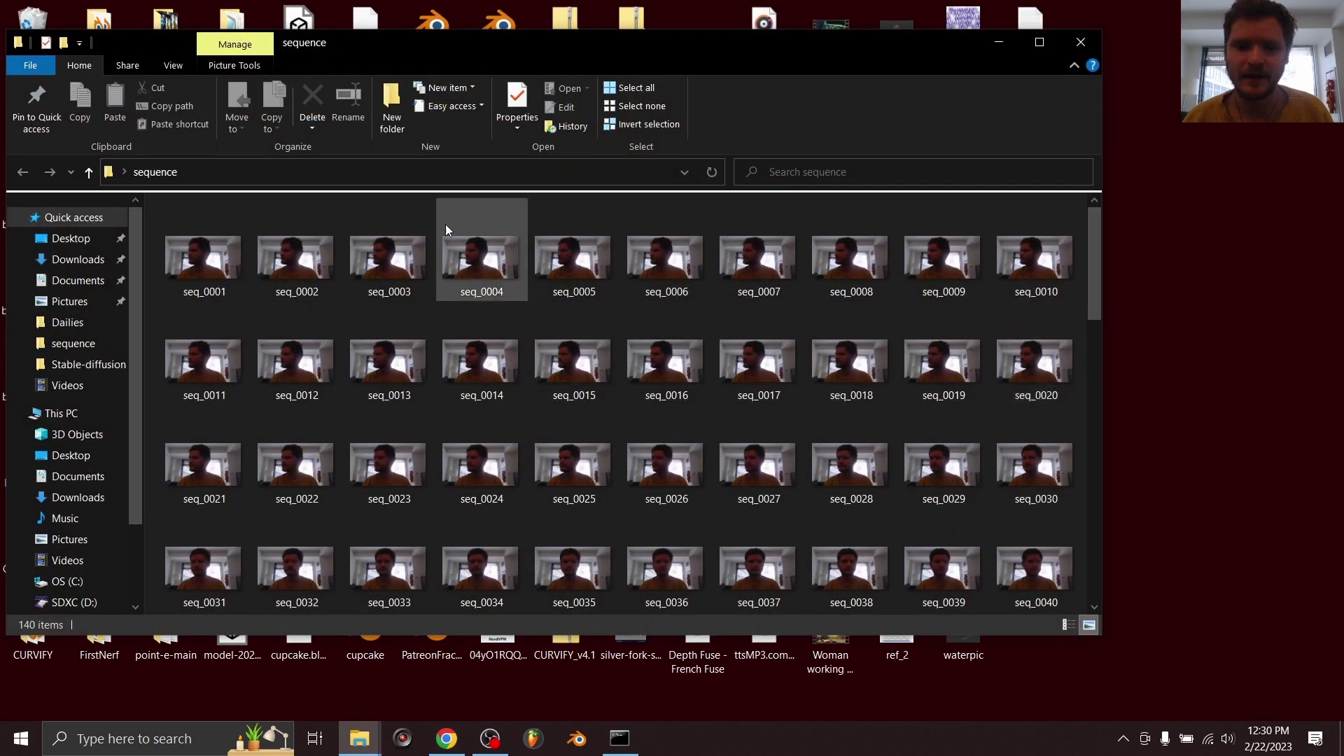
right_click(146, 175)
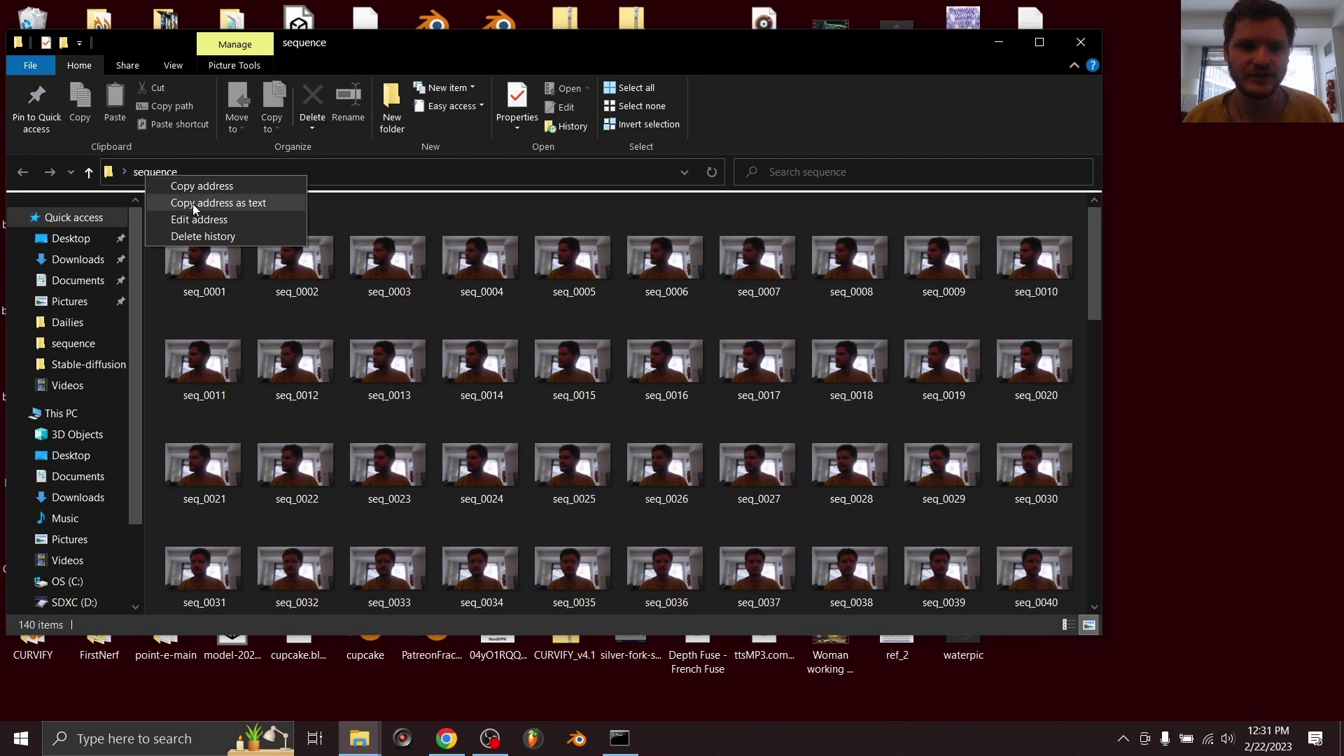
left_click(192, 204)
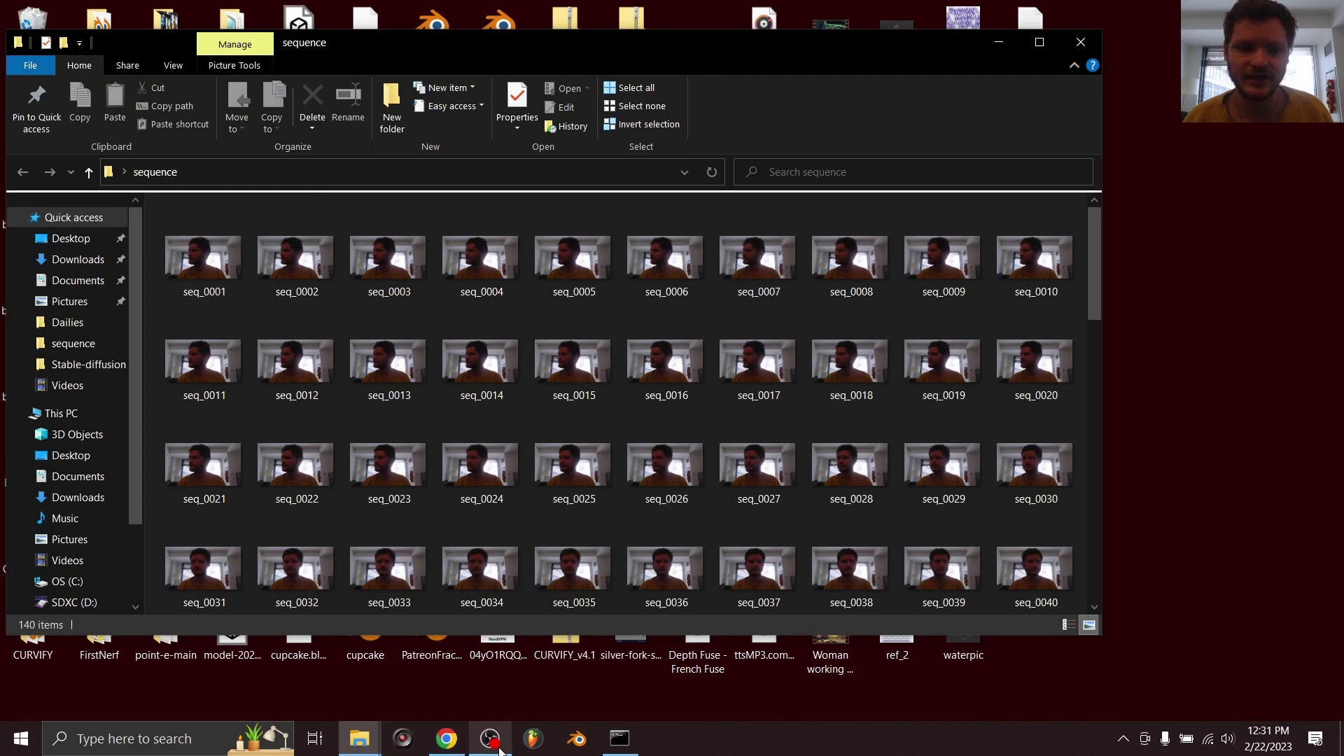
left_click(447, 739)
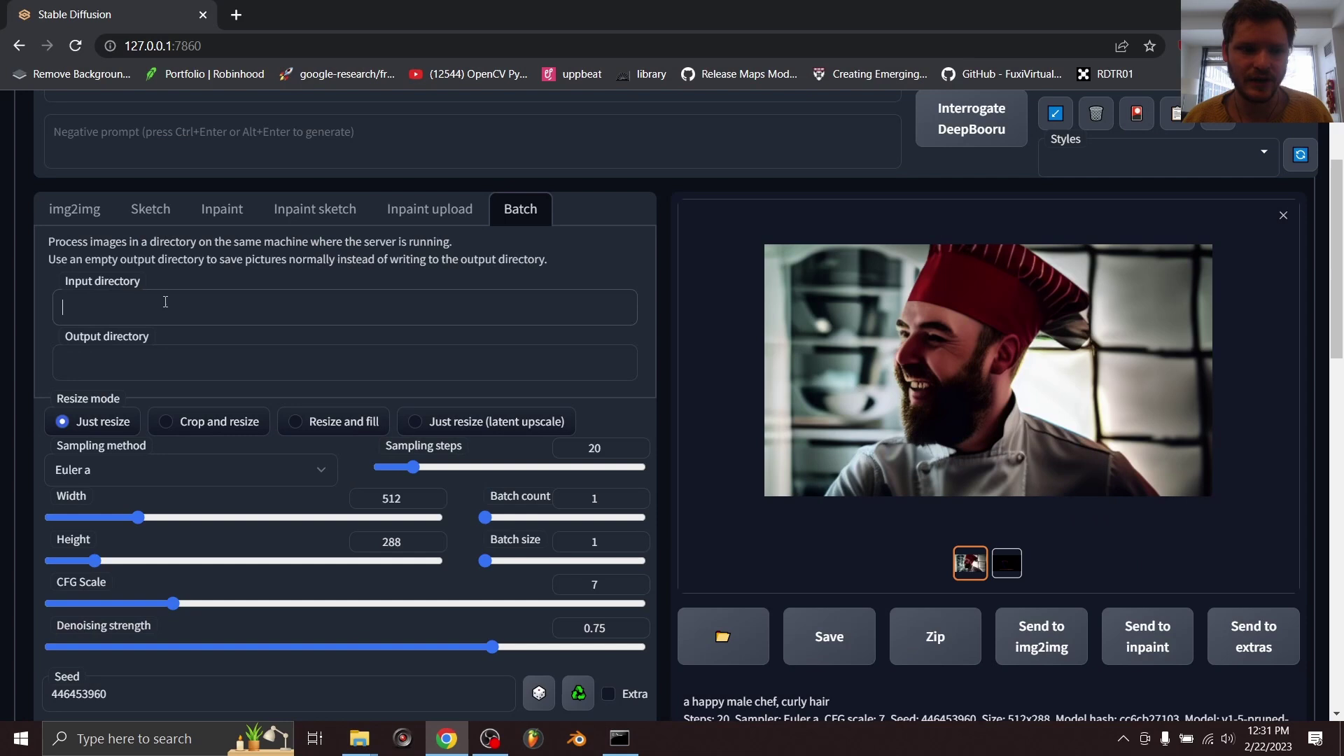
Step: Create a new desktop folder named sequenceout
key("super+d")
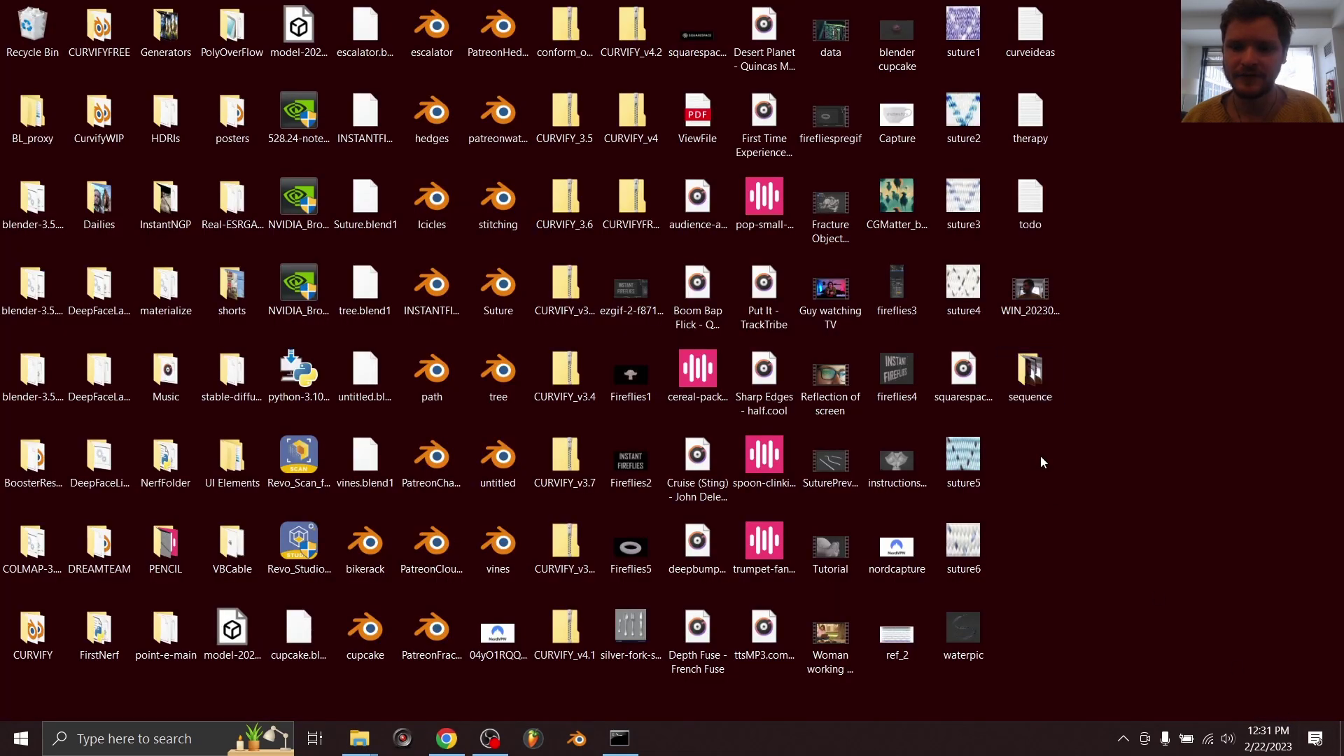
right_click(1041, 455)
mouse_move(1089, 397)
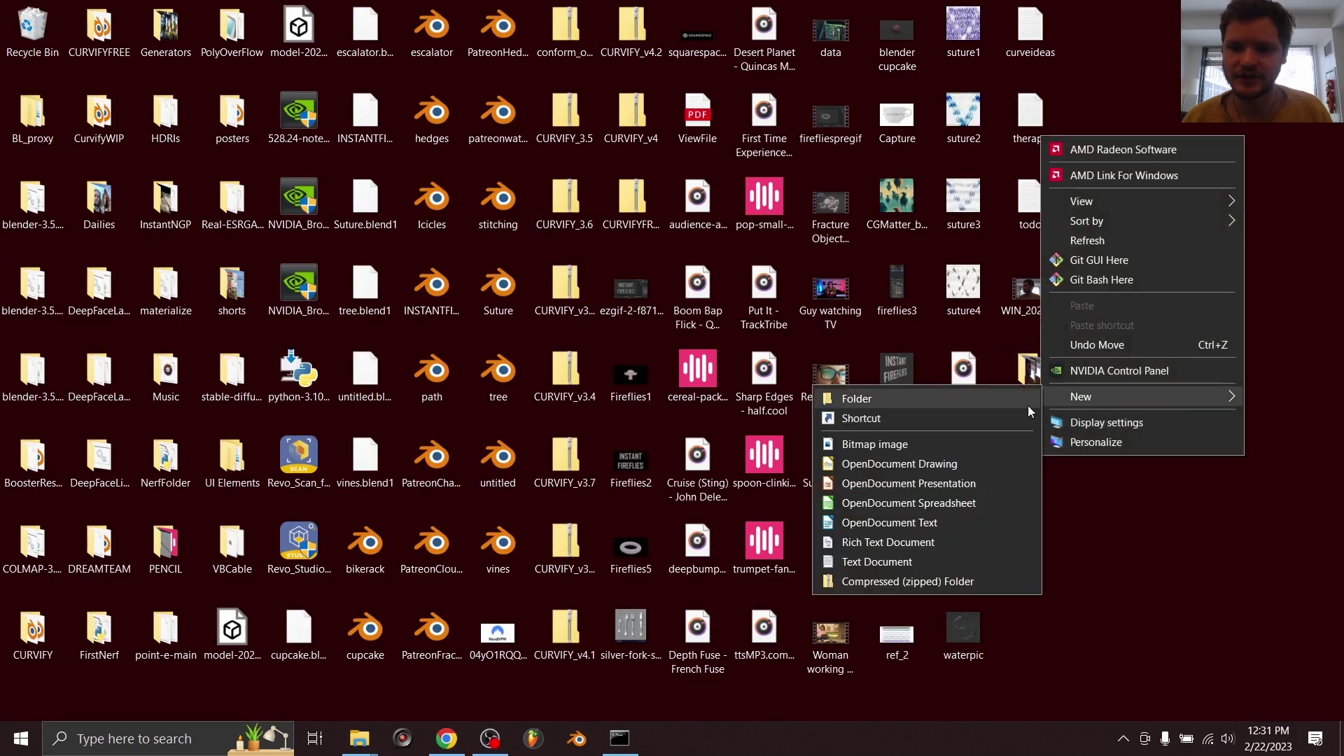
left_click(953, 401)
type("sequenceout")
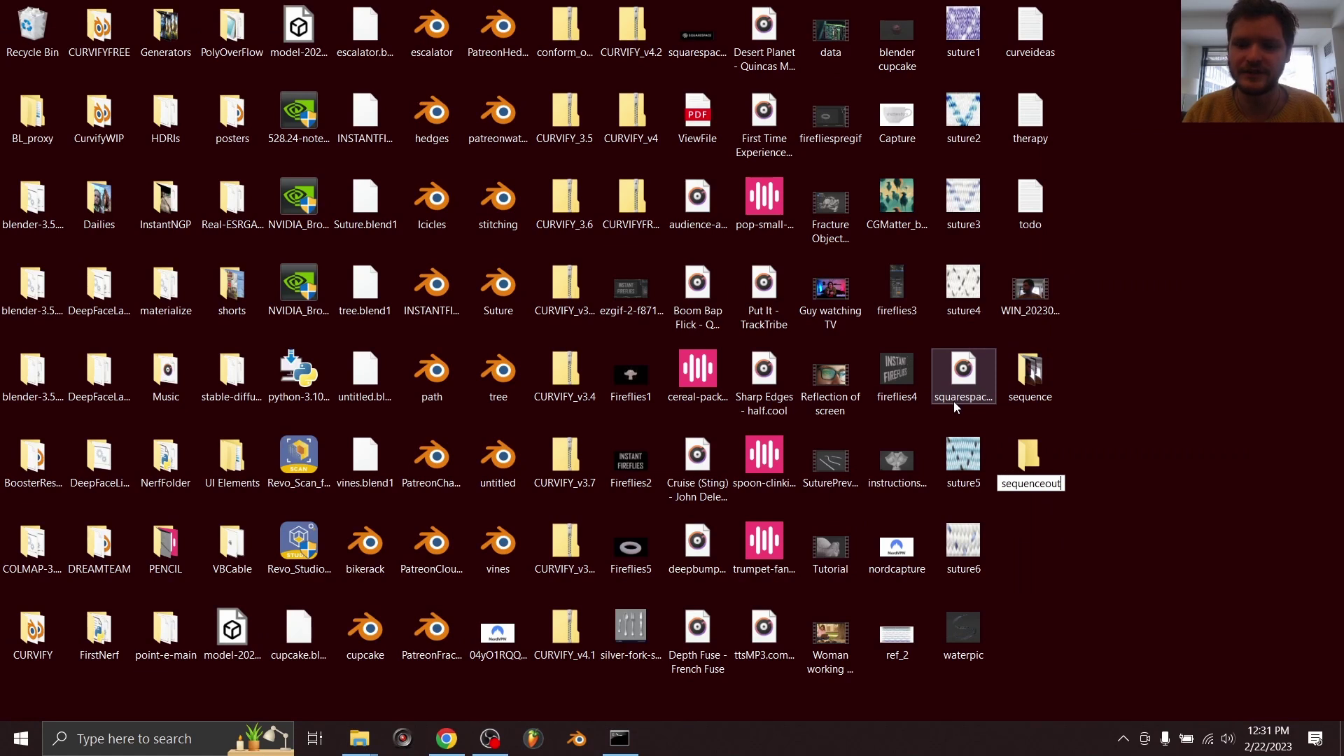
key("Return")
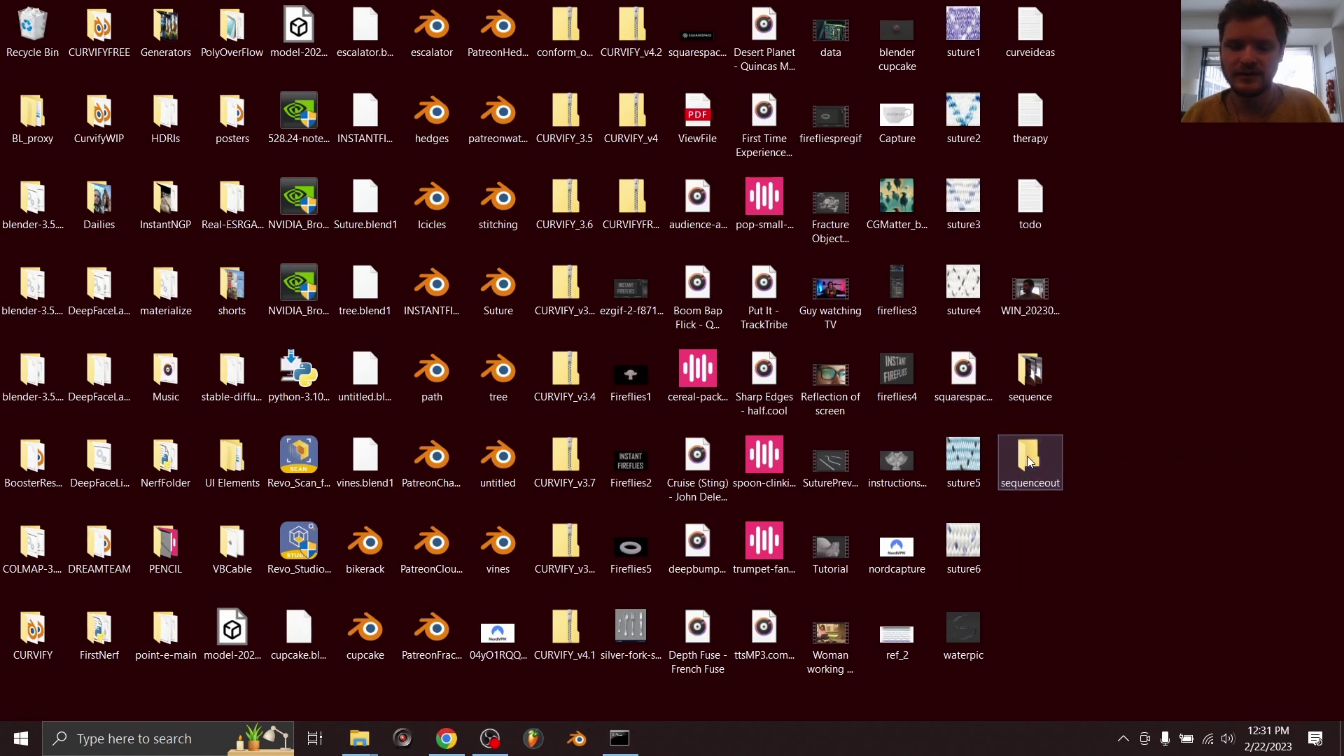
Step: Copy the sequenceout folder path and paste it as the batch Output directory
double_click(1029, 455)
right_click(171, 175)
left_click(203, 192)
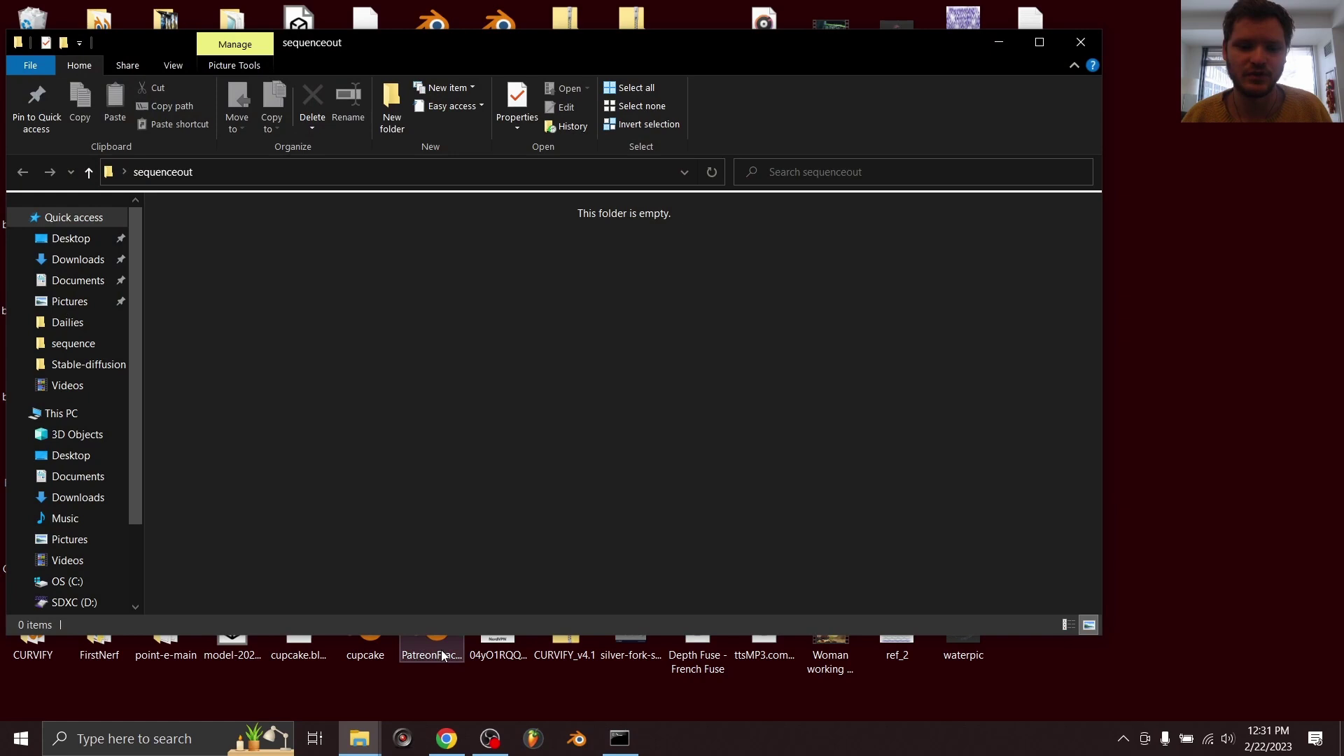
left_click(461, 735)
right_click(107, 373)
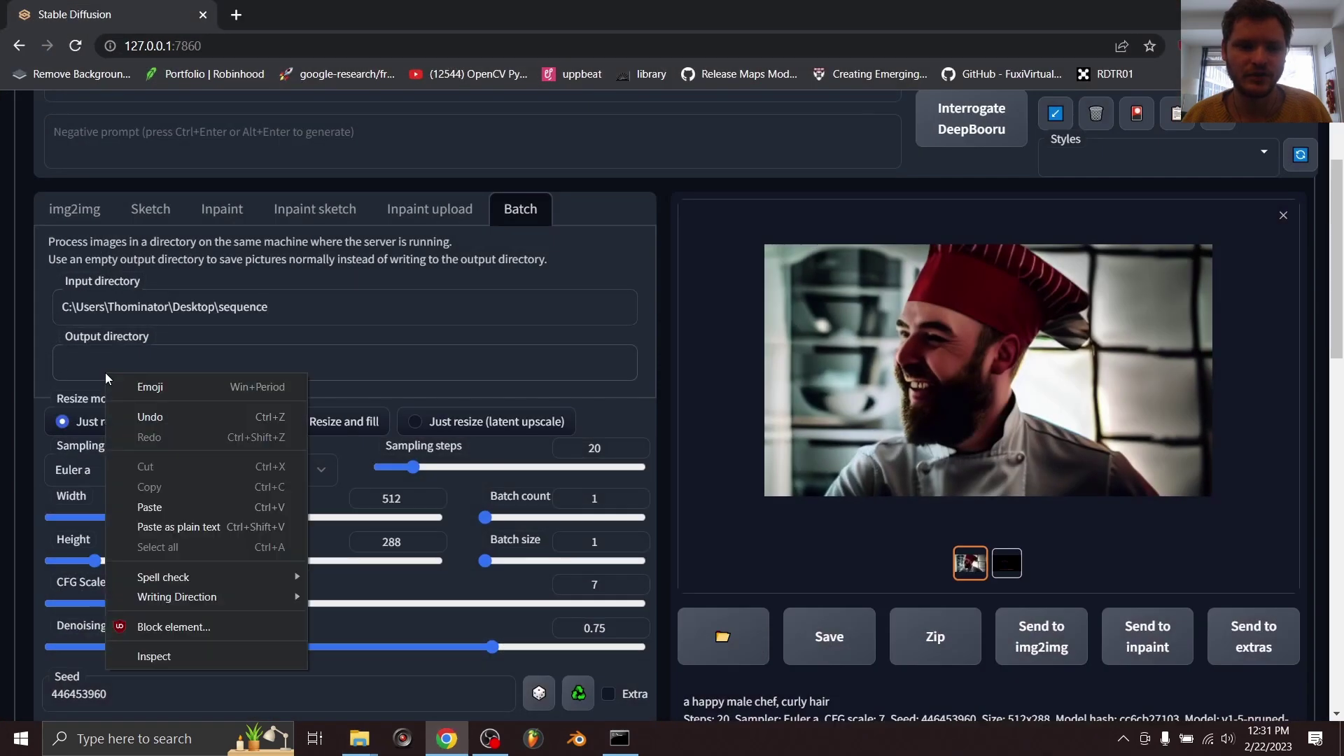
left_click(86, 367)
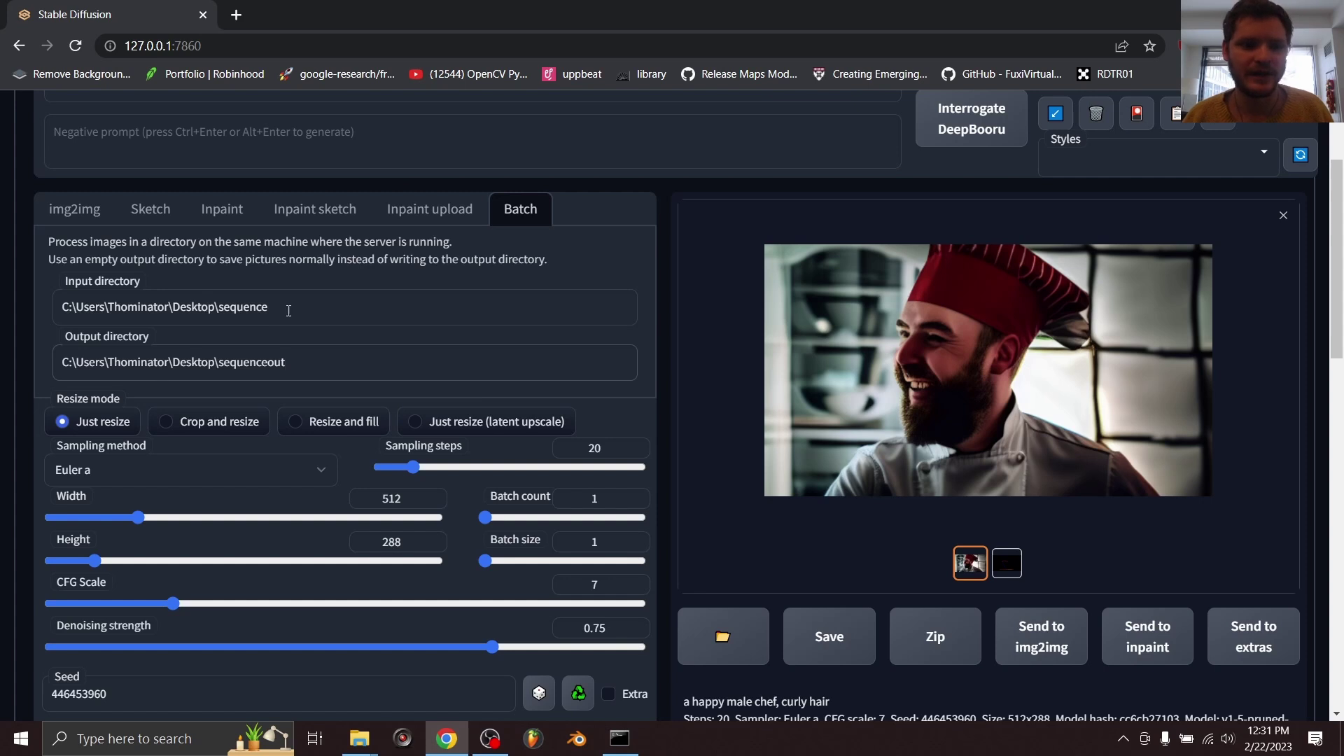
Step: Start the batch render of all 140 frames and bring the cmd.exe progress log forward
scroll(393, 371, "down", 4)
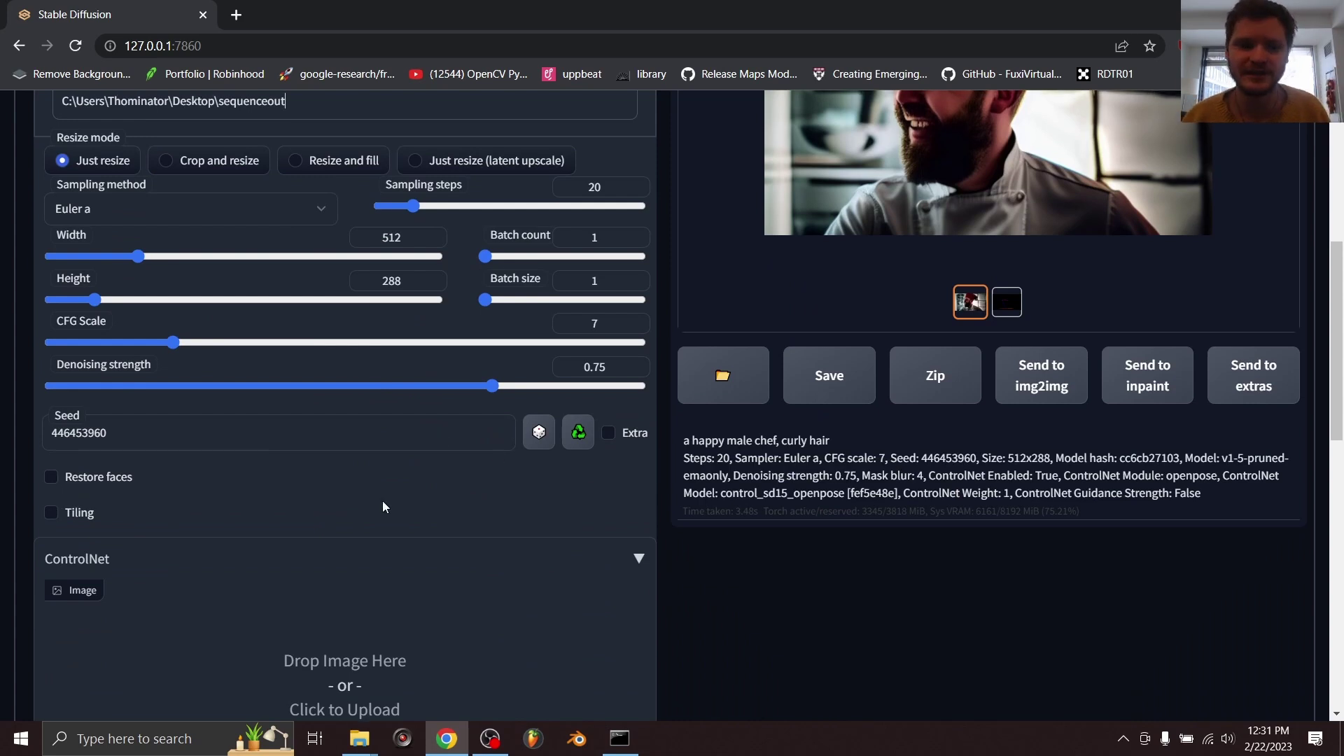
scroll(378, 508, "down", 8)
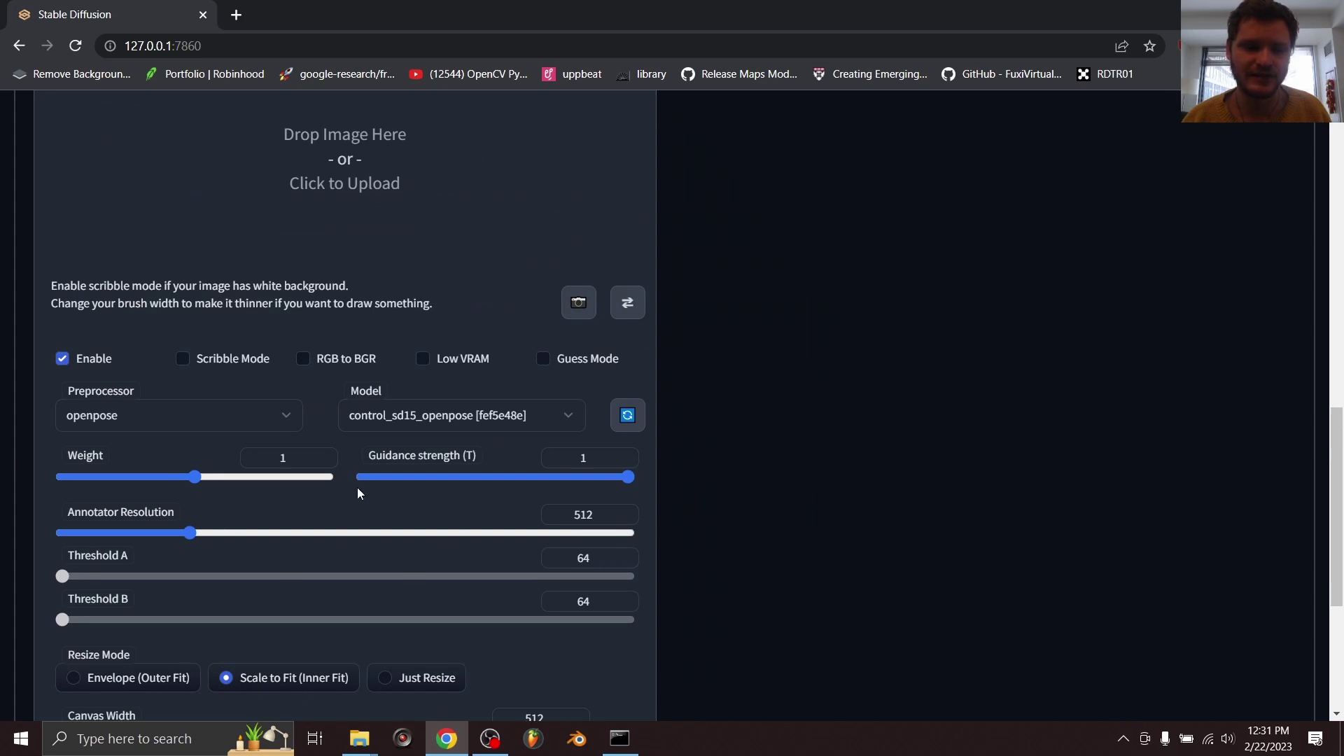
scroll(778, 567, "up", 14)
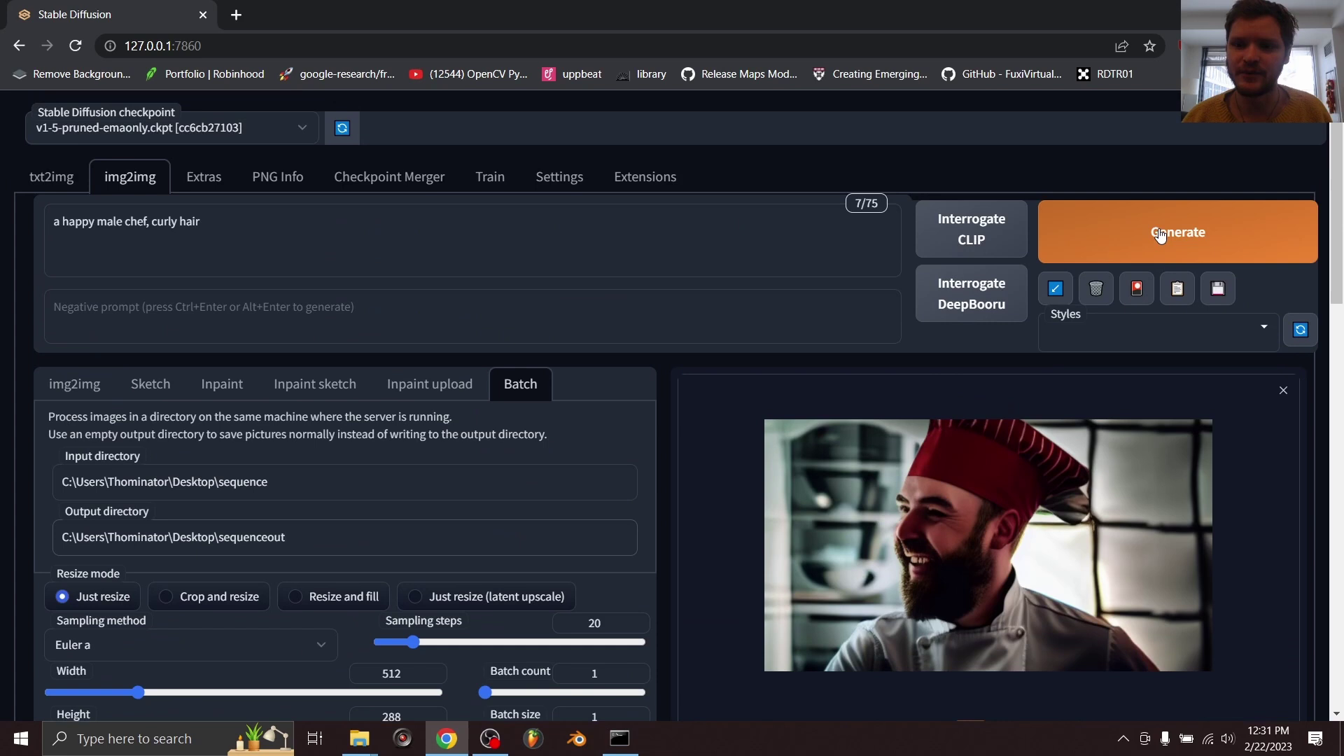
left_click(1160, 236)
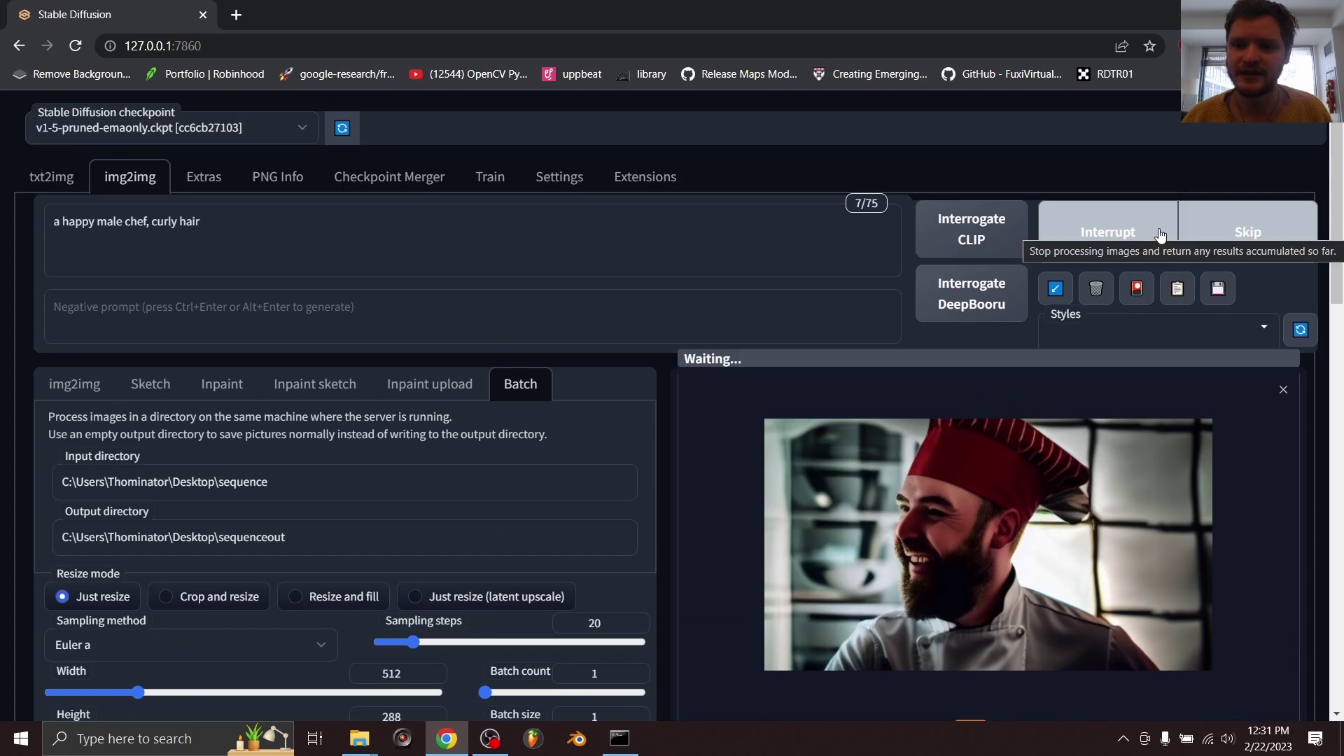
left_click(620, 739)
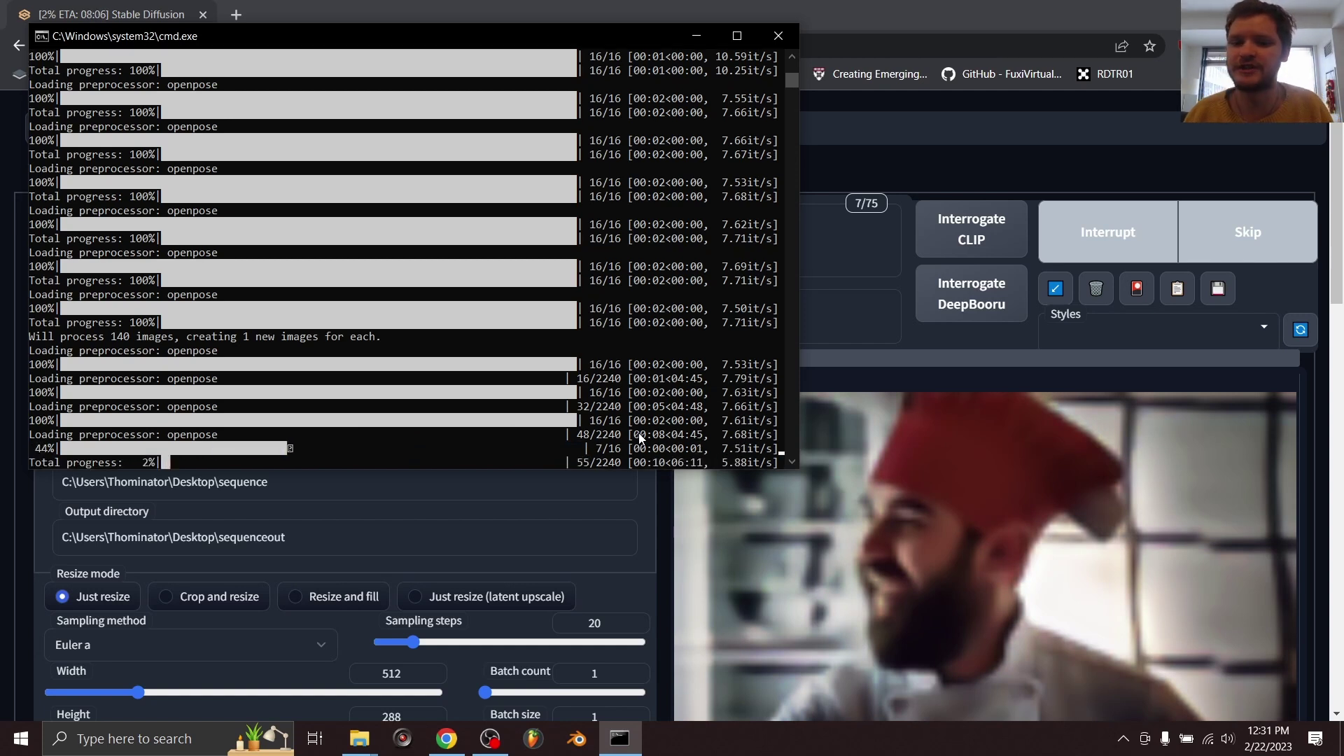
Step: From the desktop, open the sequenceout folder and view the first rendered chef frame
left_click(1340, 739)
double_click(1044, 463)
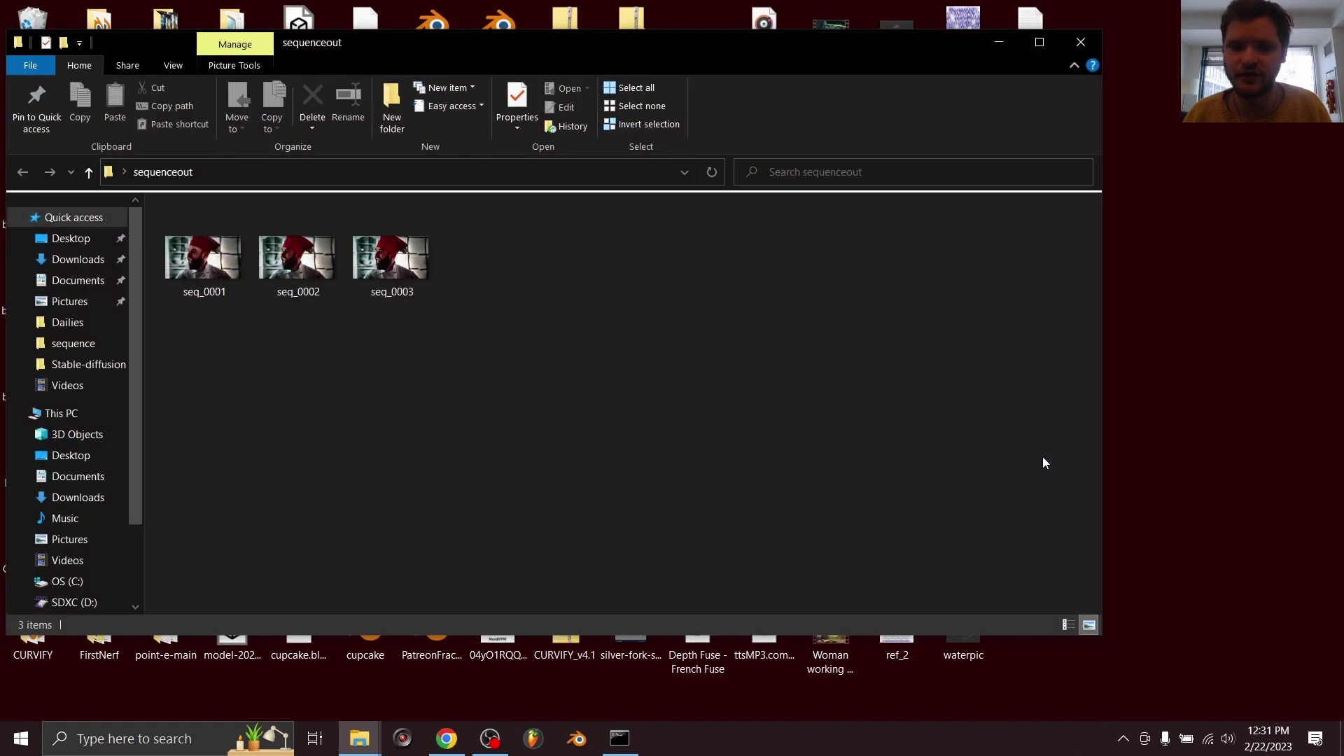
double_click(227, 248)
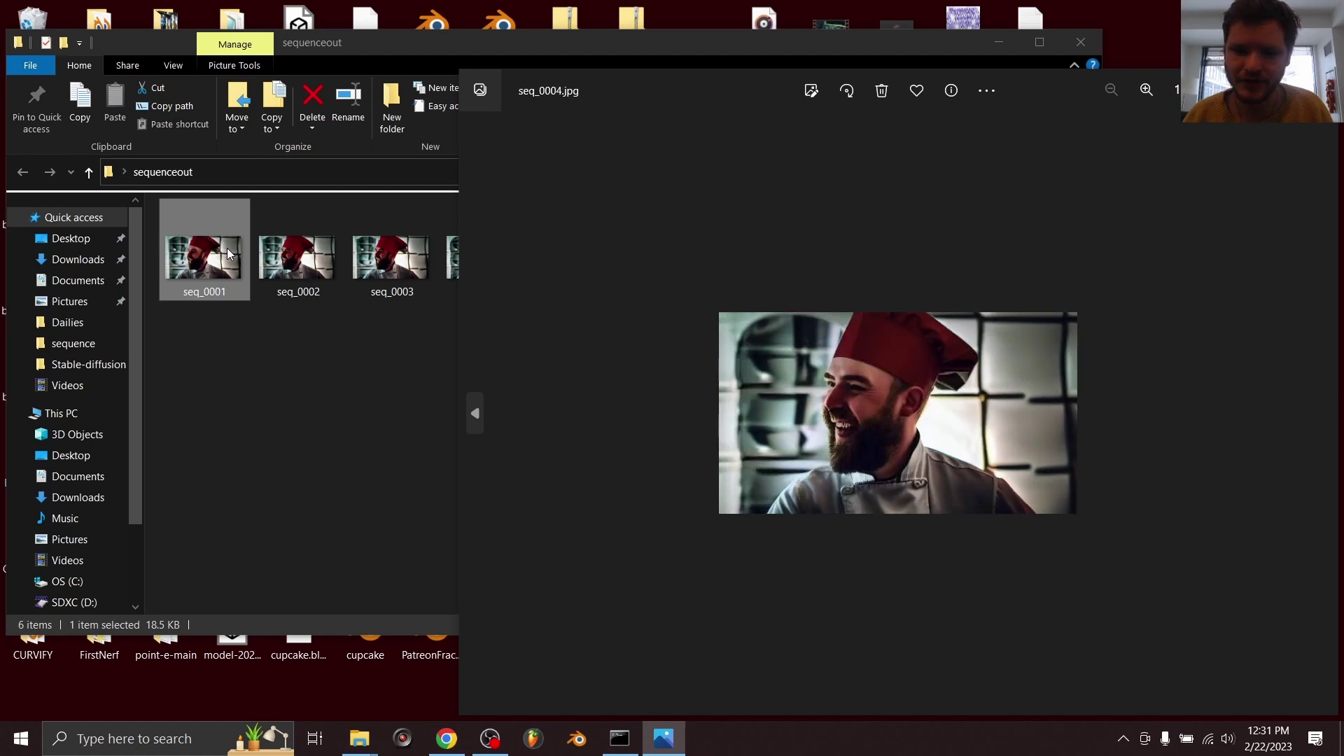
key("alt+F4")
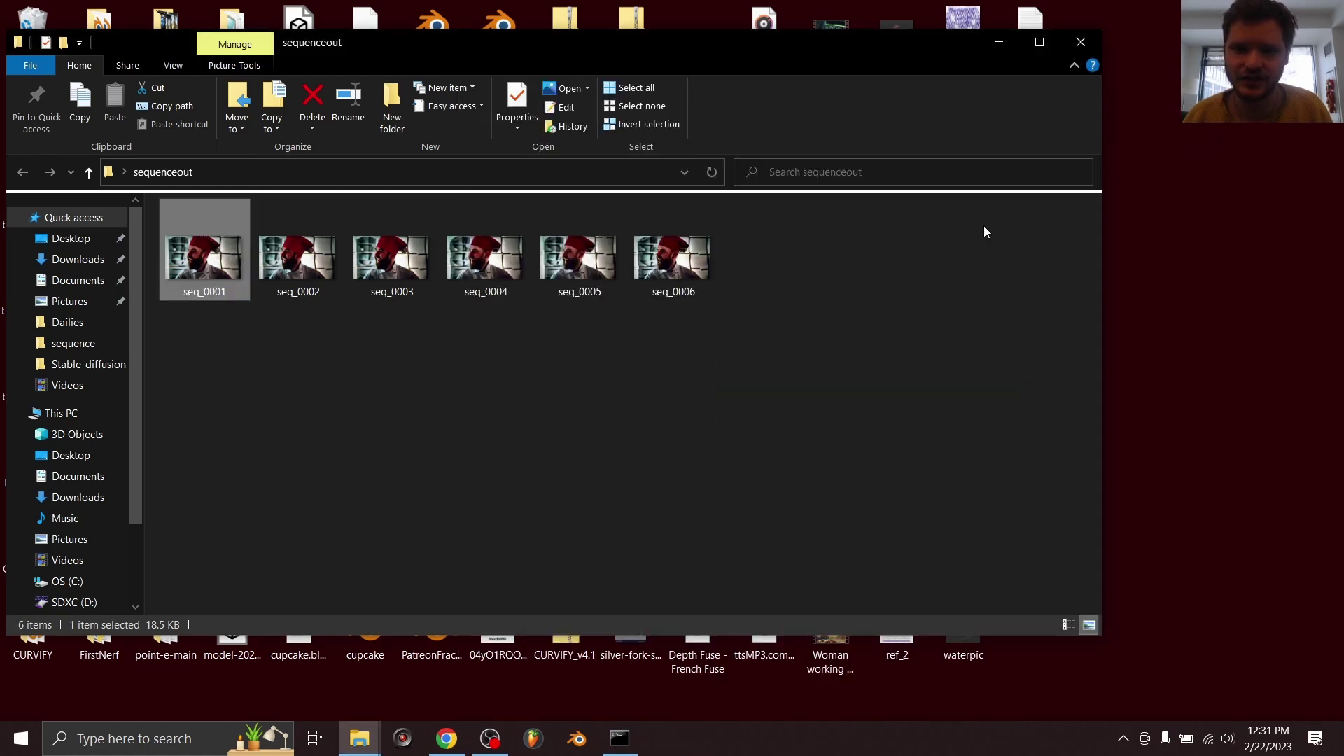
Step: Open frame seq_0005 and step back to seq_0001 in the viewer
left_click(603, 262)
double_click(603, 262)
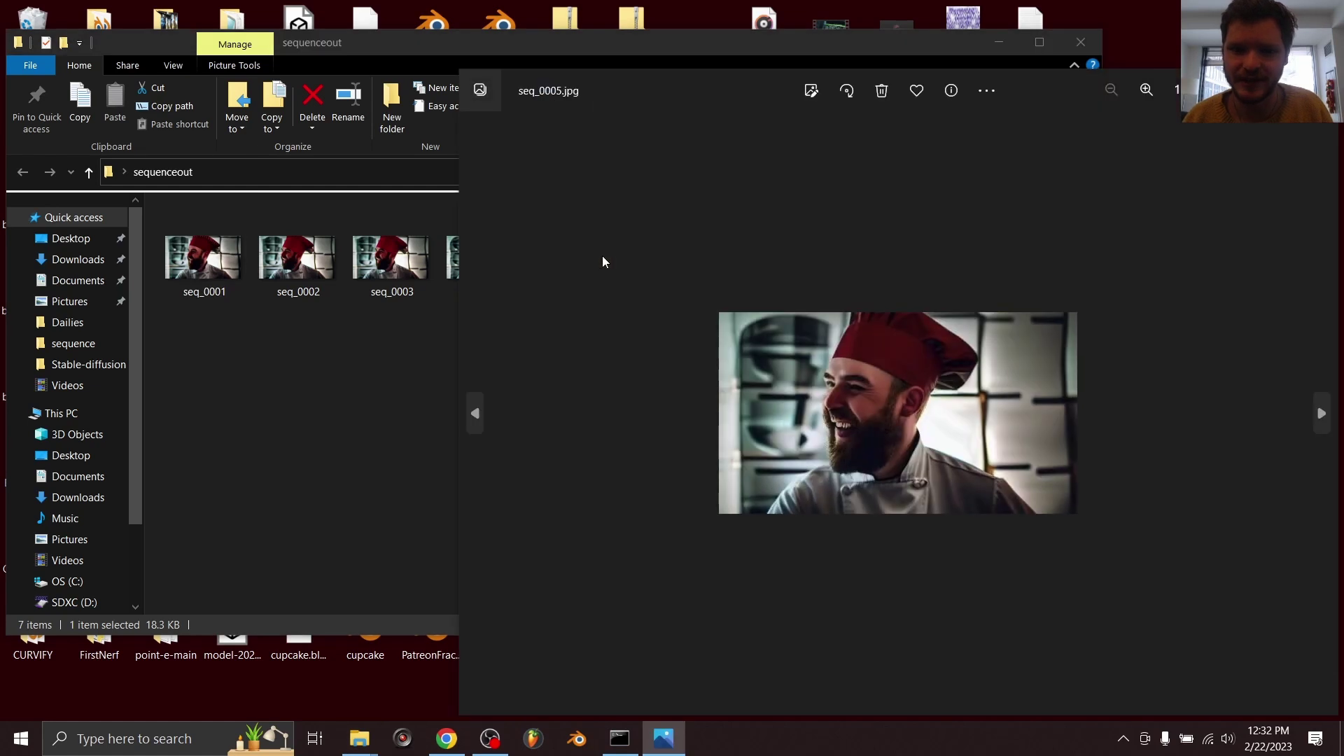
key("Left")
key("Left")
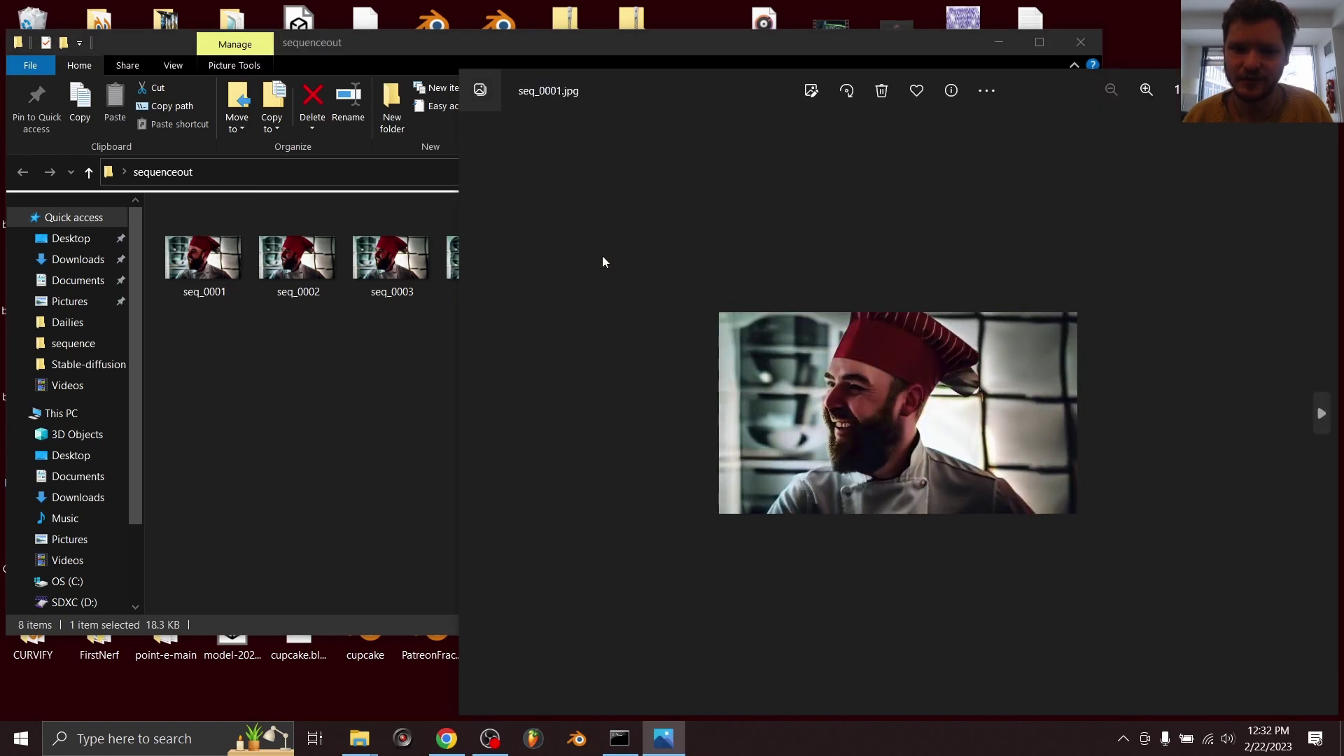
key("alt+F4")
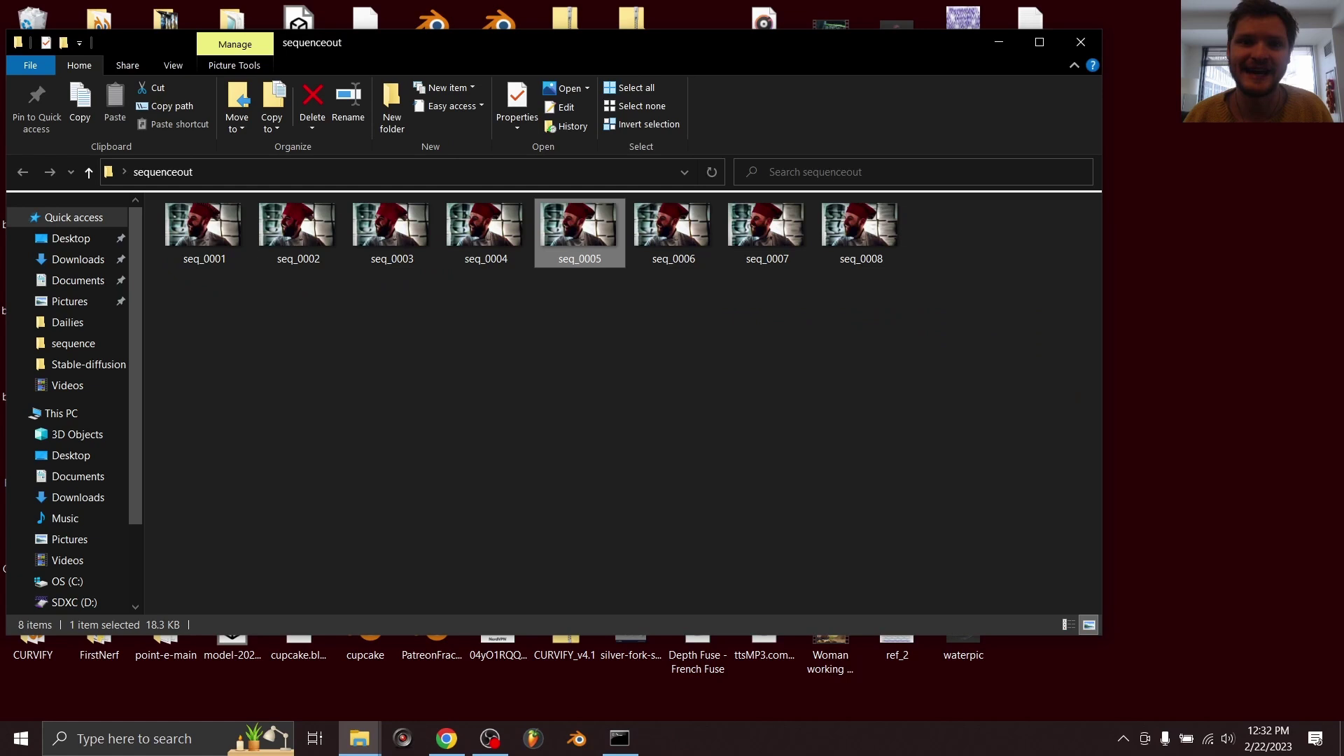
Step: Flick back and forth through frames seq_0010 to seq_0028, then close the viewer
double_click(595, 227)
key("Right")
key("Right")
key("Right")
key("Right")
key("Right")
key("Right")
key("Right")
key("Right")
key("Right")
key("Right")
key("Right")
key("Right")
key("Right")
key("Right")
key("Right")
key("Right")
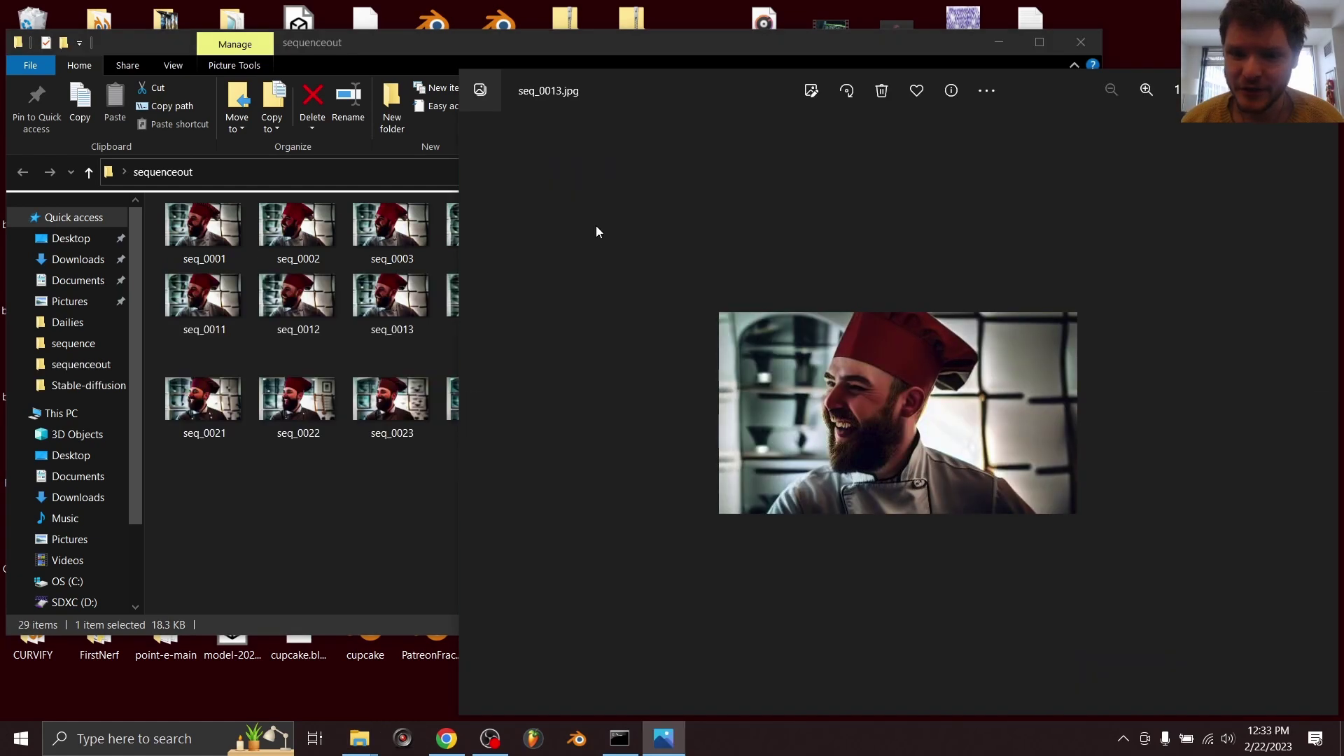
key("Left")
key("Left")
key("Left")
key("Left")
key("Left")
key("Left")
key("Left")
key("Left")
key("Left")
key("Left")
key("Left")
key("Left")
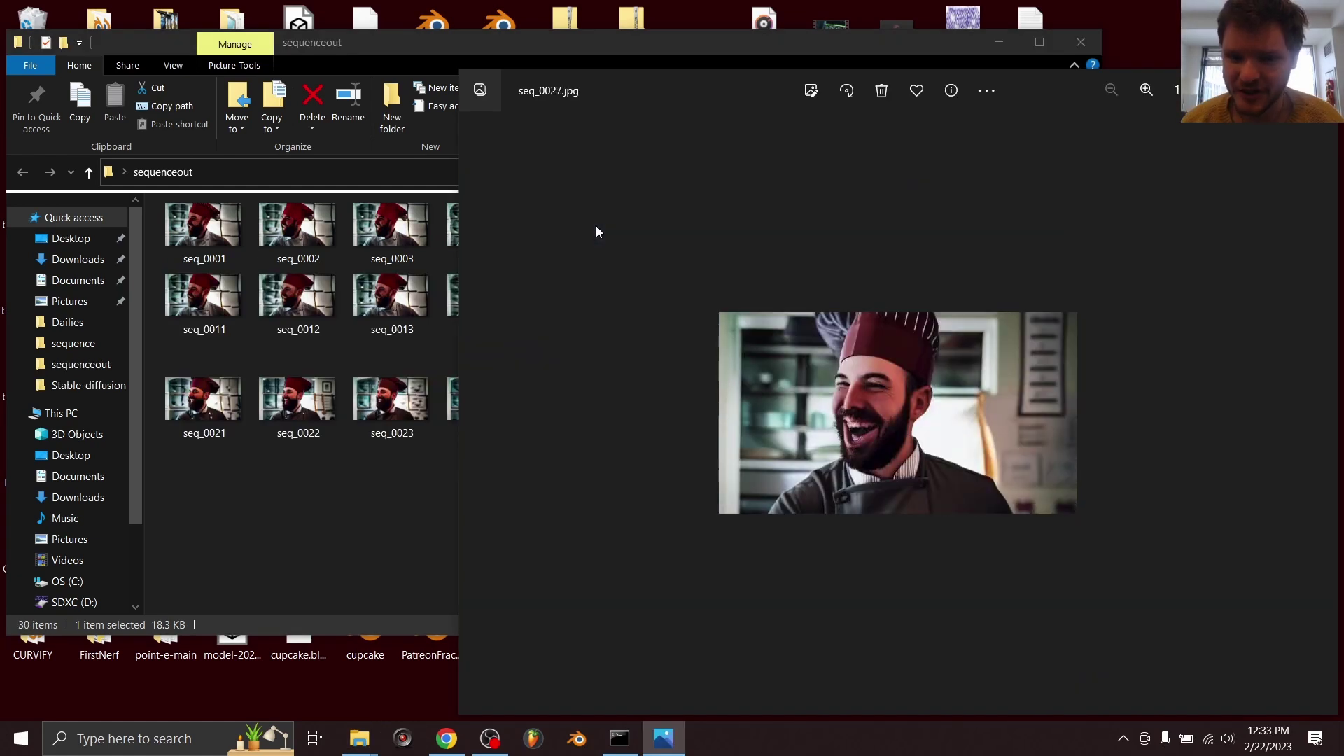
key("Right")
key("Right")
key("Right")
key("Right")
key("Right")
key("Right")
key("Right")
key("Right")
key("Right")
key("Right")
key("Right")
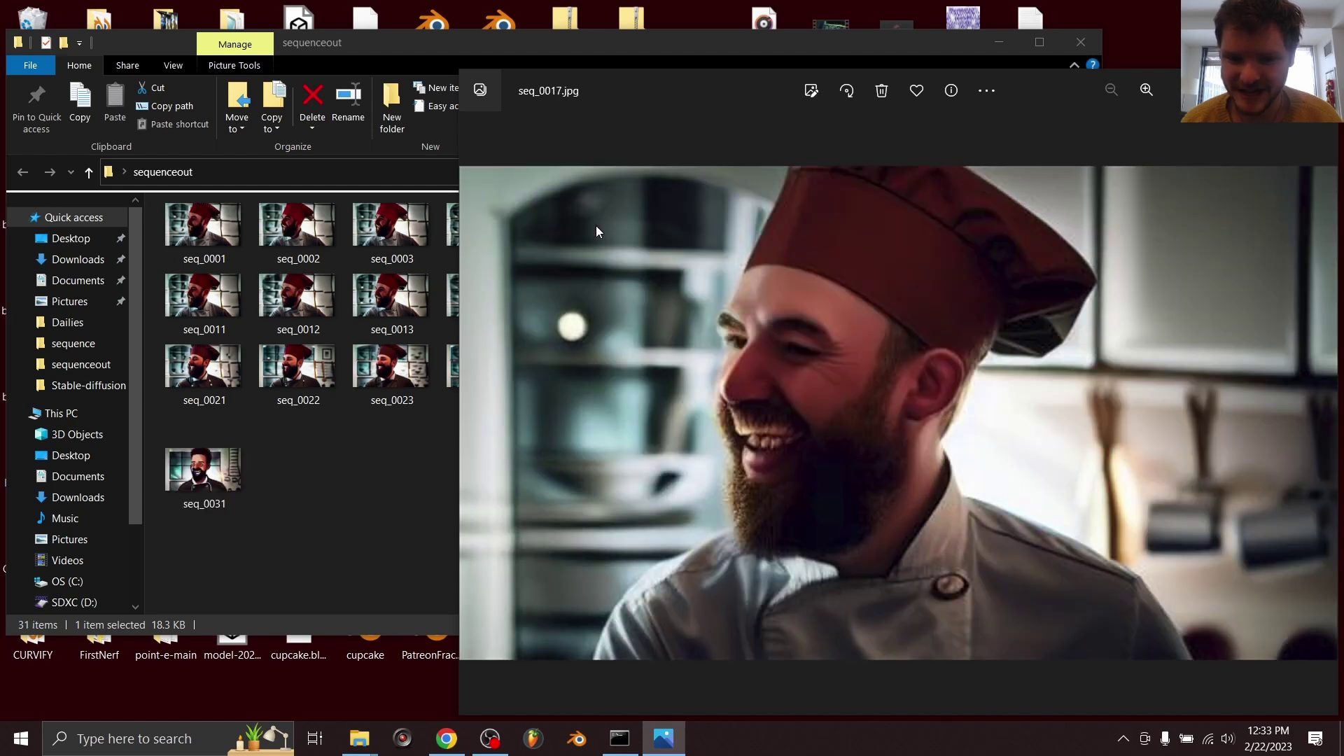
key("Left")
key("Left")
key("Left")
key("Left")
key("Left")
key("Left")
key("Left")
key("Left")
key("Left")
key("Left")
key("Left")
key("Left")
key("Left")
key("Left")
key("Left")
key("Left")
key("Left")
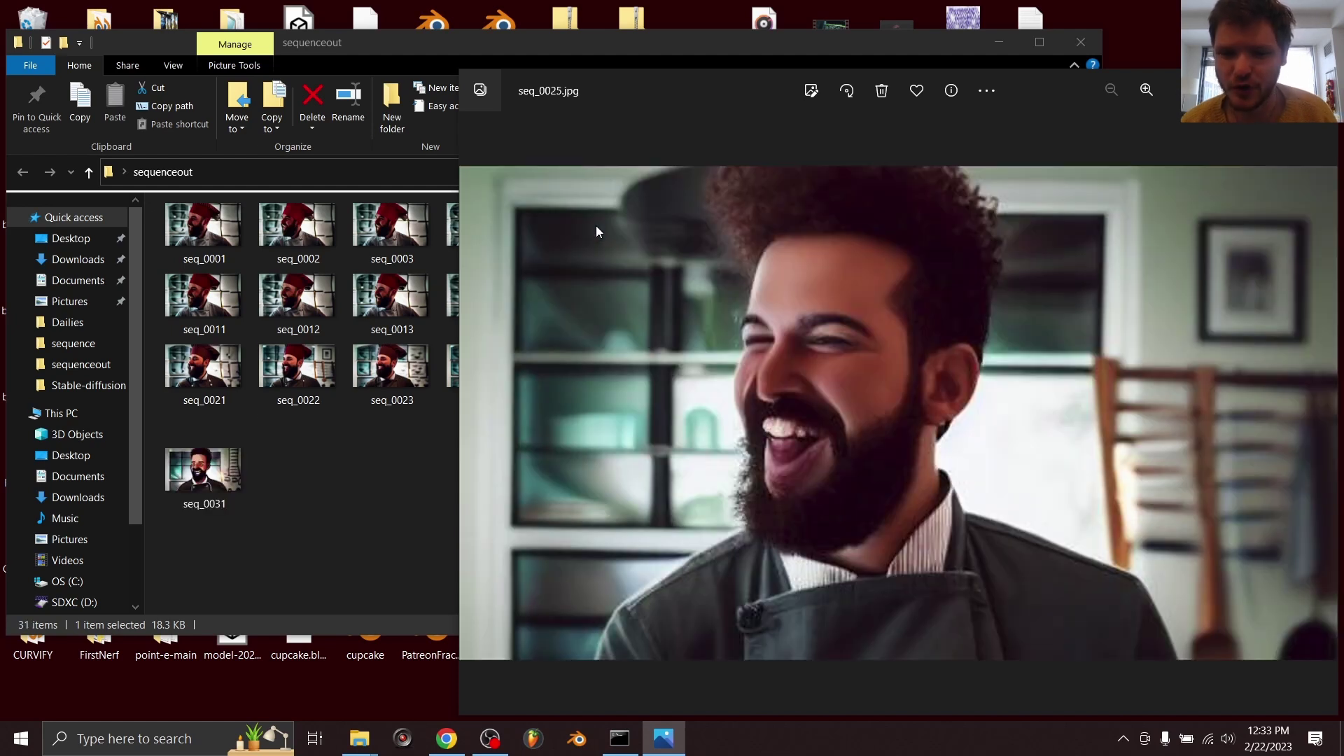
key("Right")
key("Right")
key("Right")
key("Right")
key("Right")
key("Right")
key("Right")
key("Right")
key("Right")
key("Right")
key("Right")
key("Right")
key("Right")
key("Right")
key("Right")
key("Right")
key("Right")
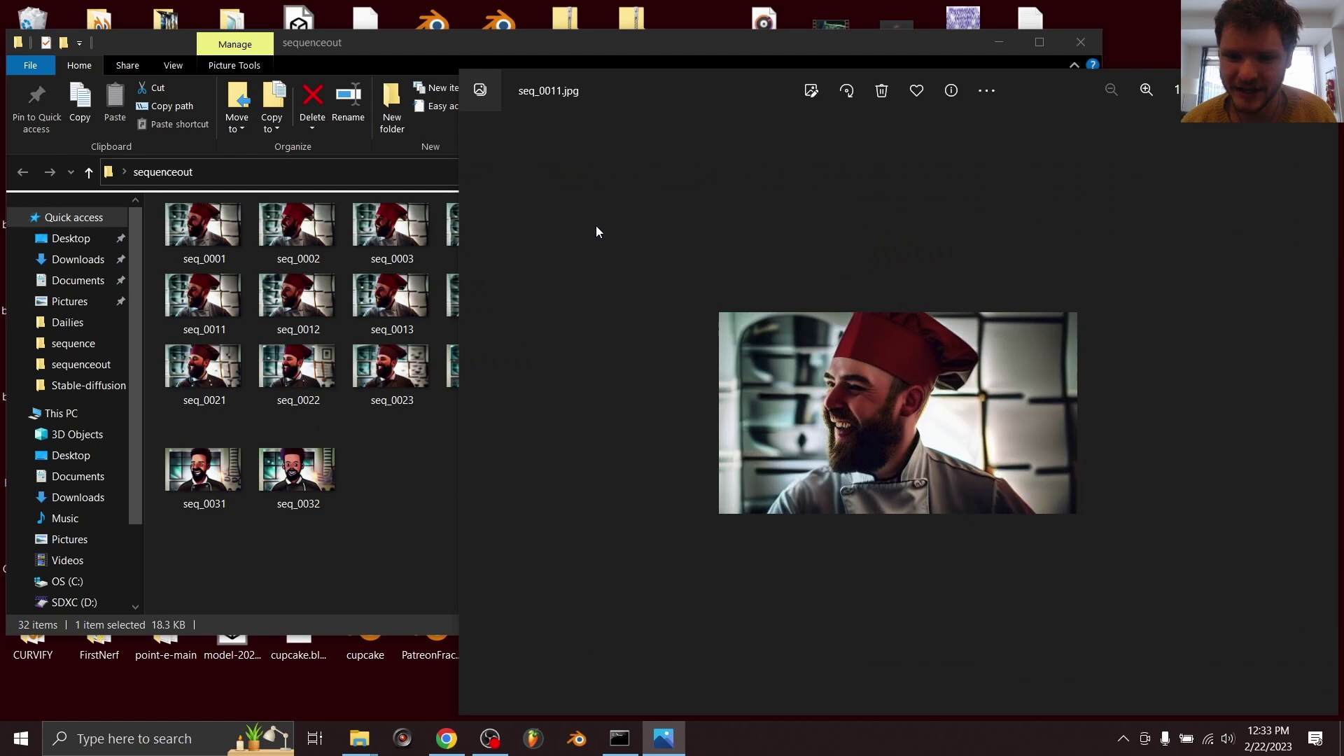
key("Left")
key("Left")
key("Left")
key("Left")
key("Left")
key("Left")
key("Left")
key("Left")
key("Left")
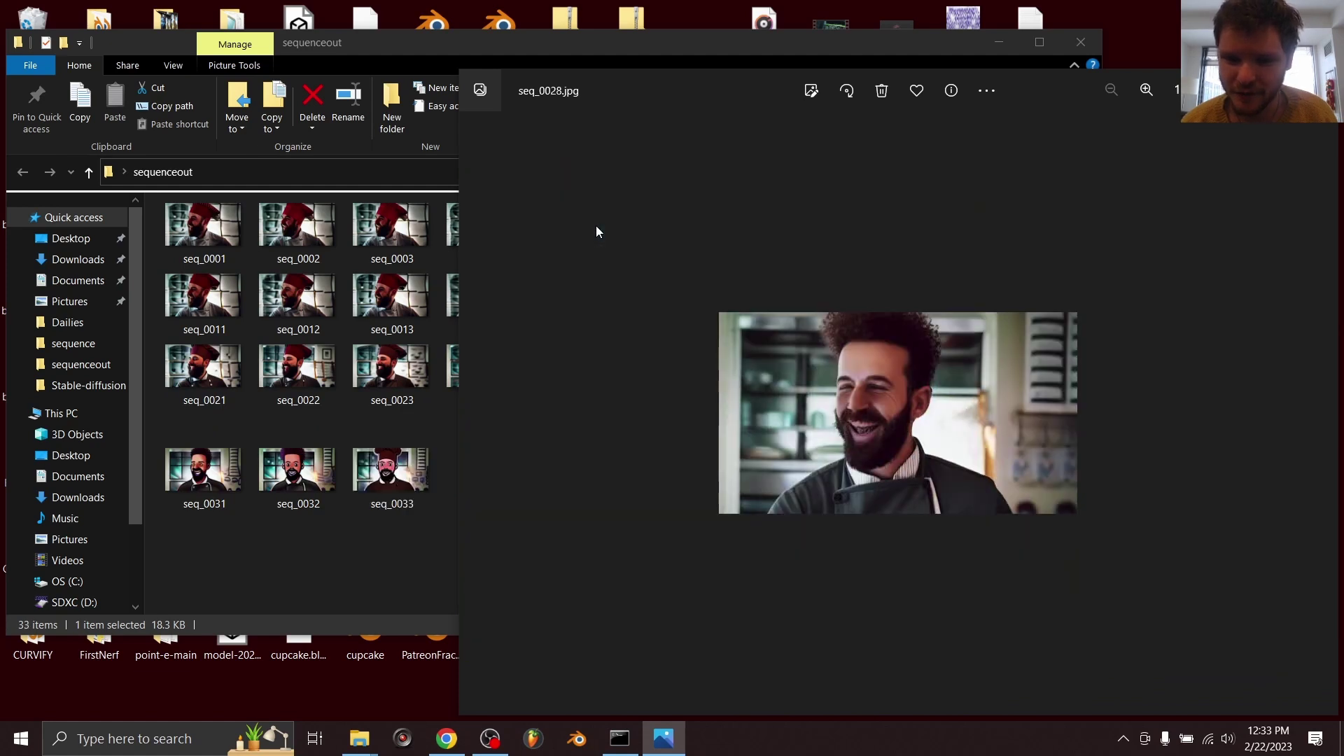
key("Left")
key("Left")
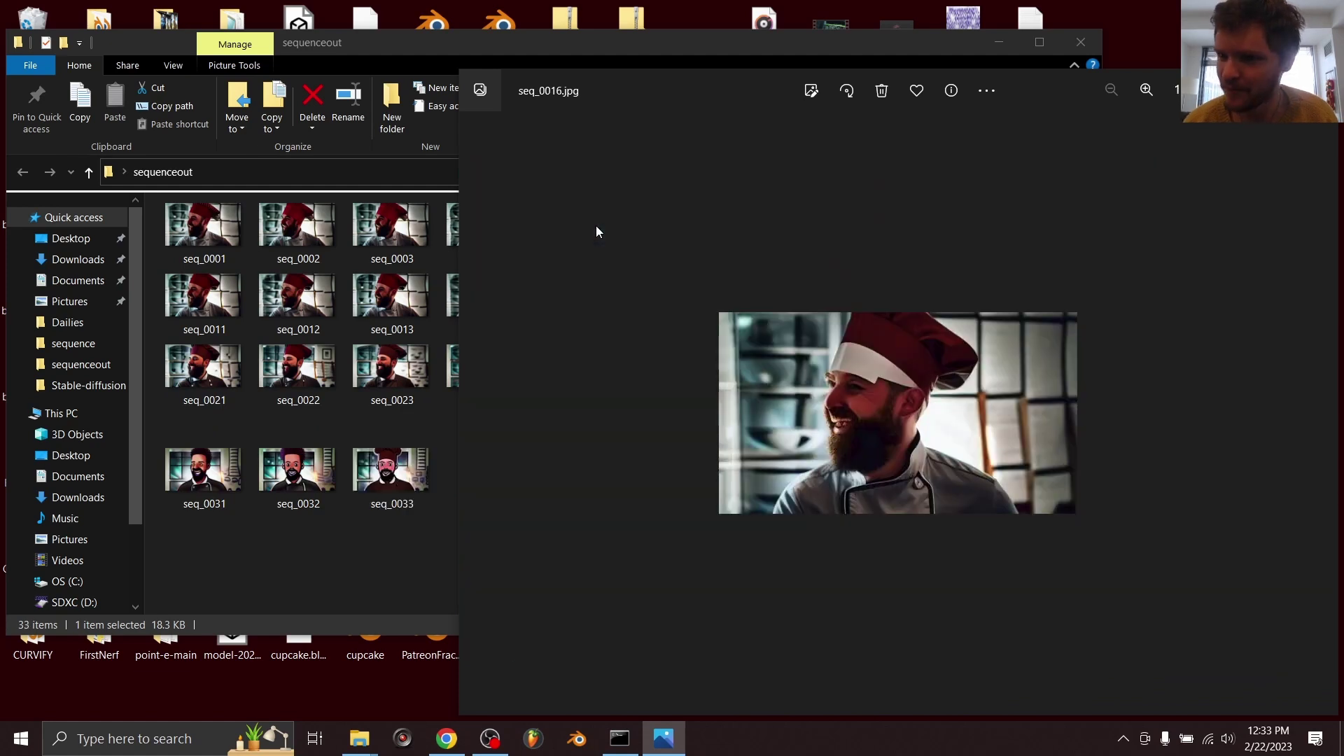
key("alt+F4")
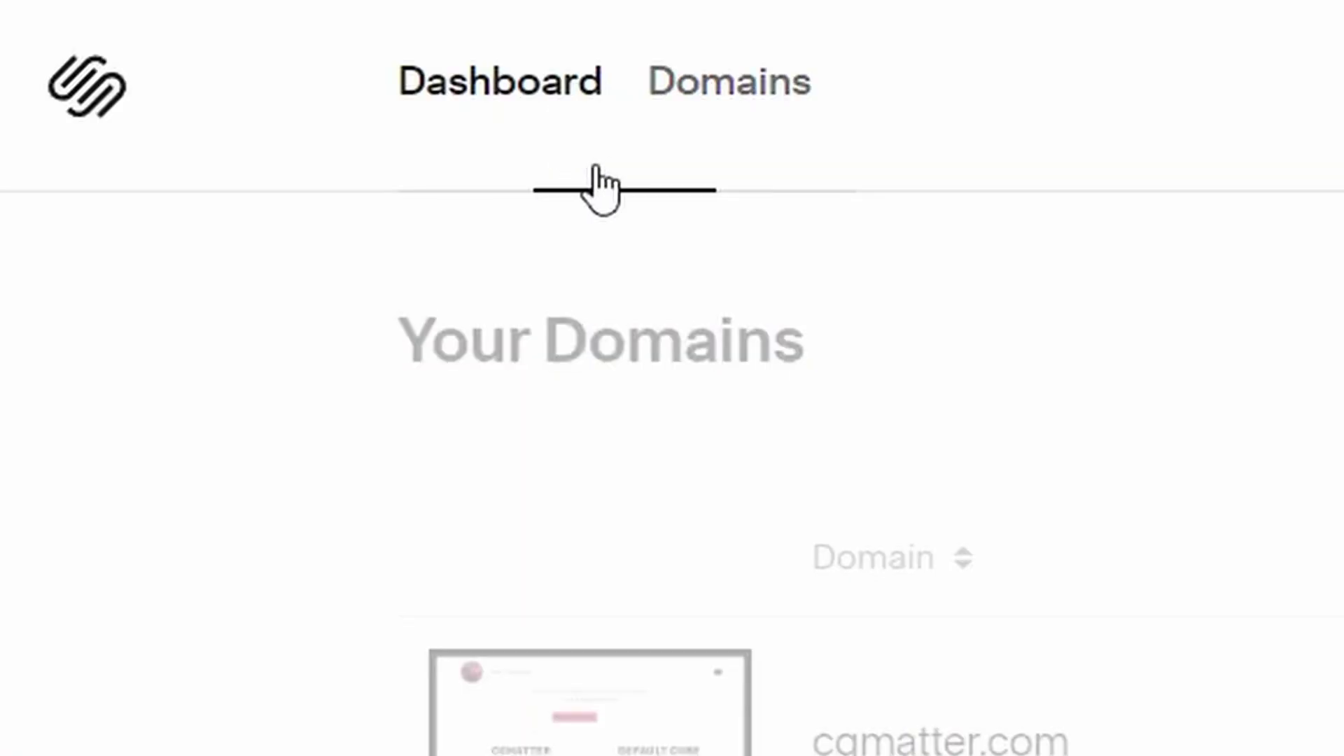
Step: Visit Domains and the dashboard, drag the AI voice video toward CGMatter, and open traffic analytics
left_click(742, 94)
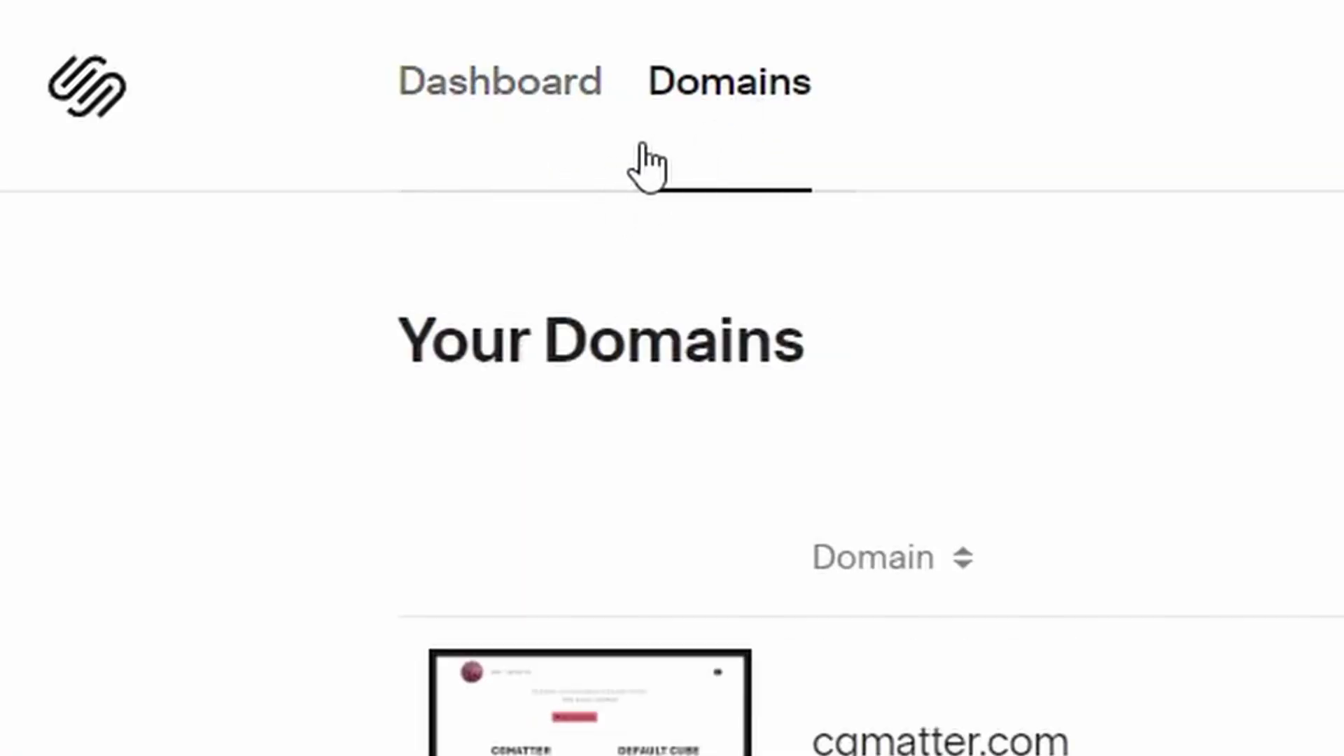
left_click(558, 112)
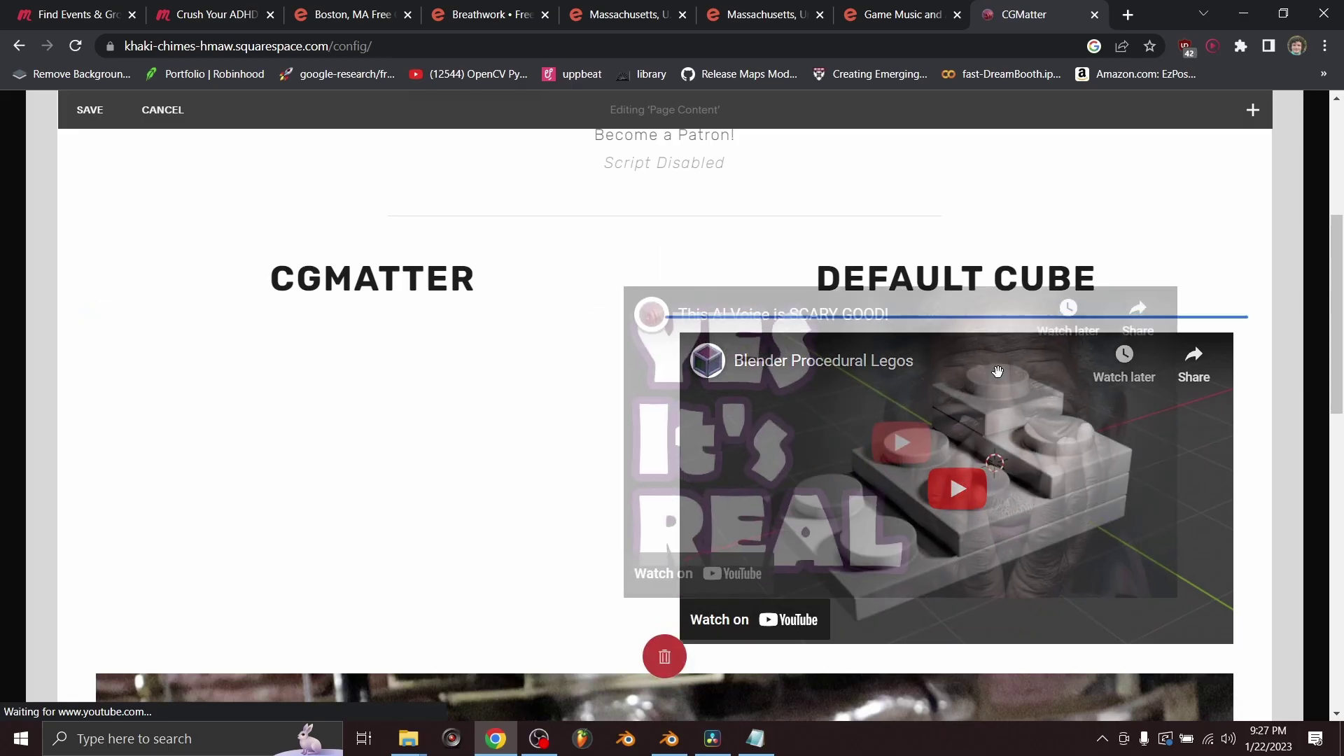
left_click_drag(999, 382, 351, 258)
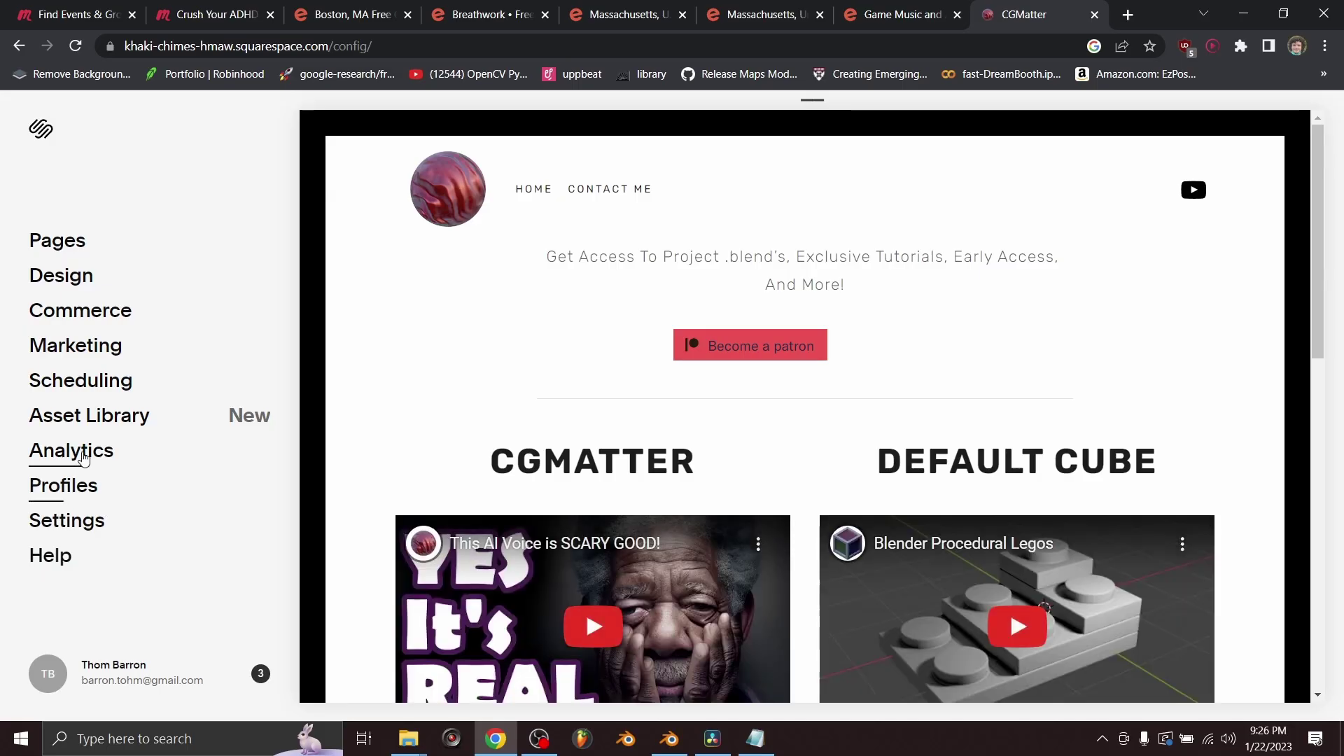
left_click(82, 454)
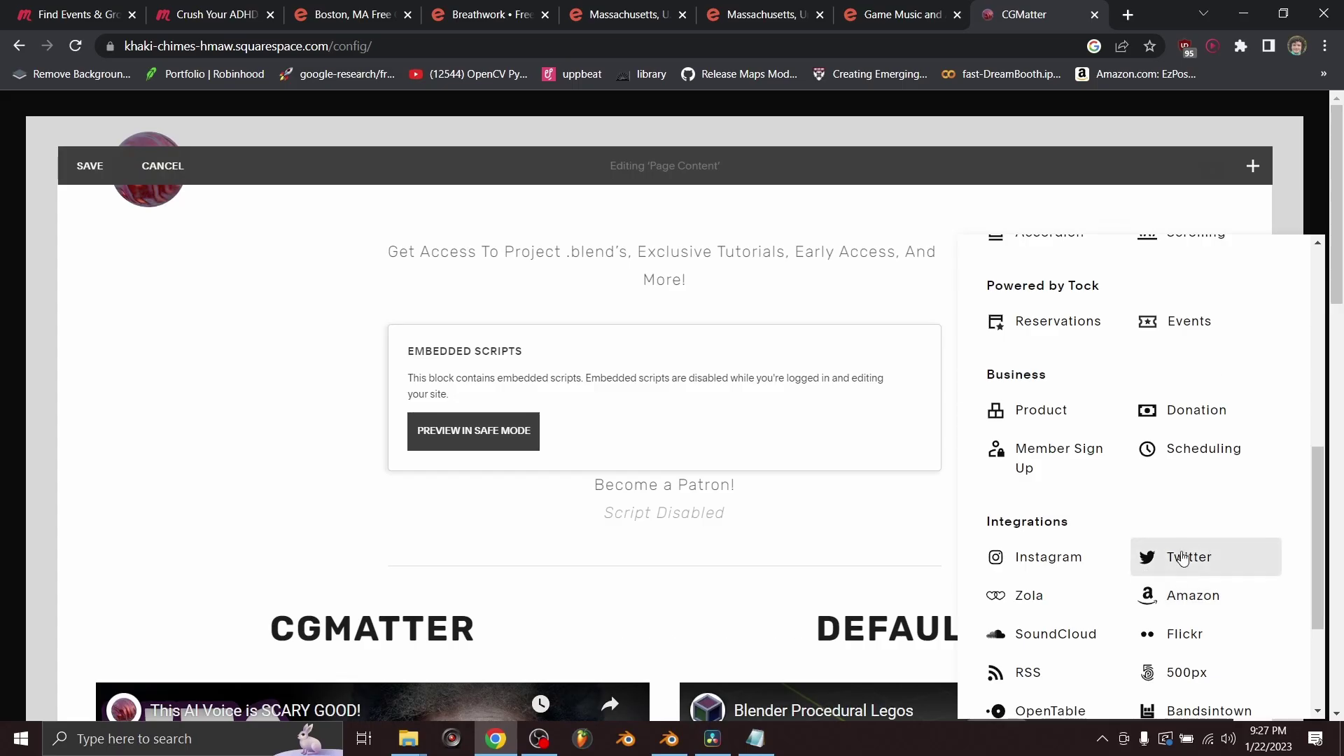
Step: Insert a Twitter feed block and drag the AI voice video into the CGMATTER column
left_click(1182, 558)
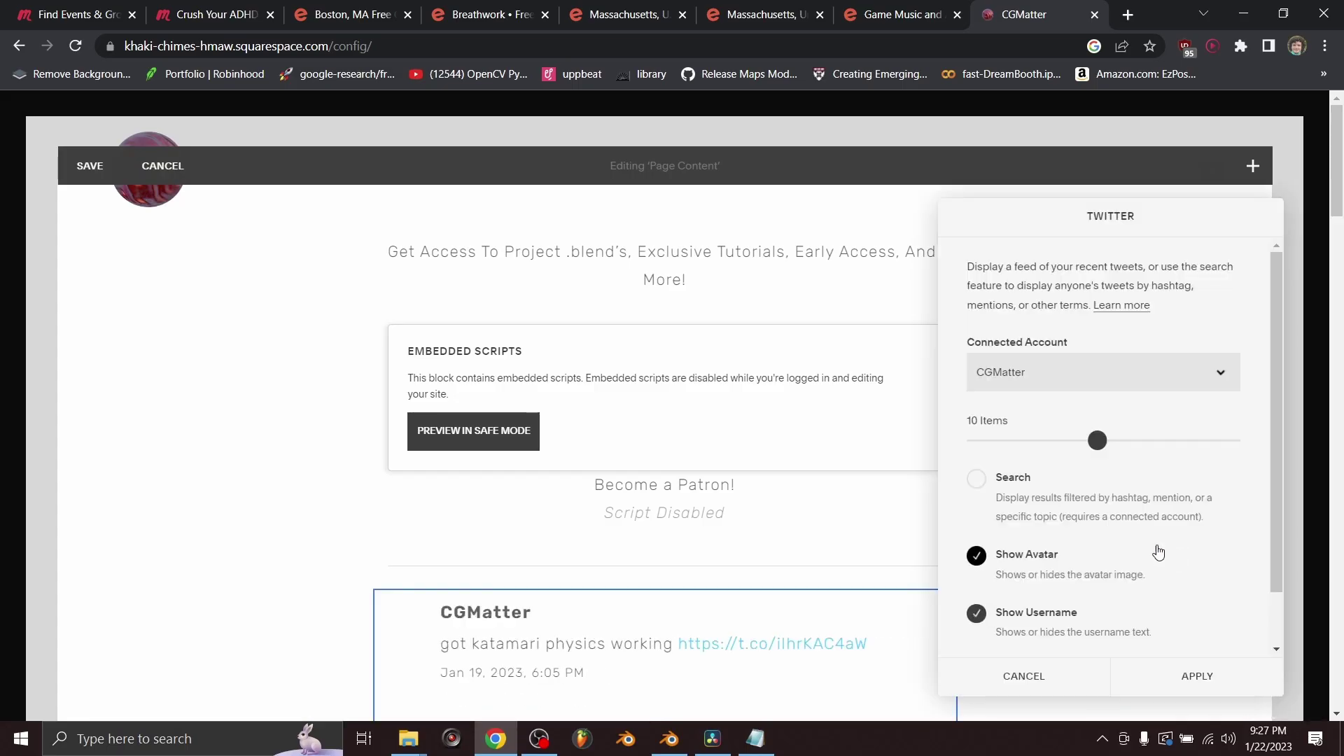
scroll(710, 497, "down", 5)
scroll(703, 495, "down", 7)
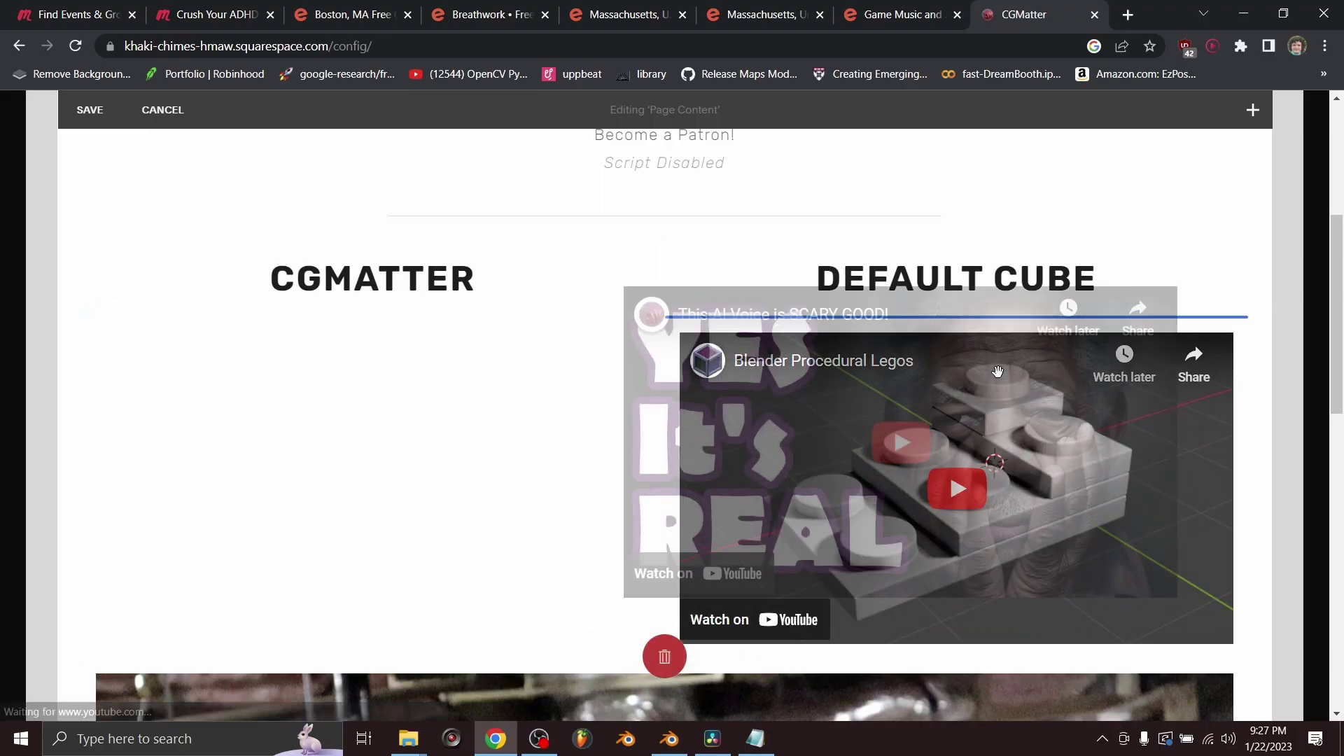
left_click_drag(997, 371, 998, 375)
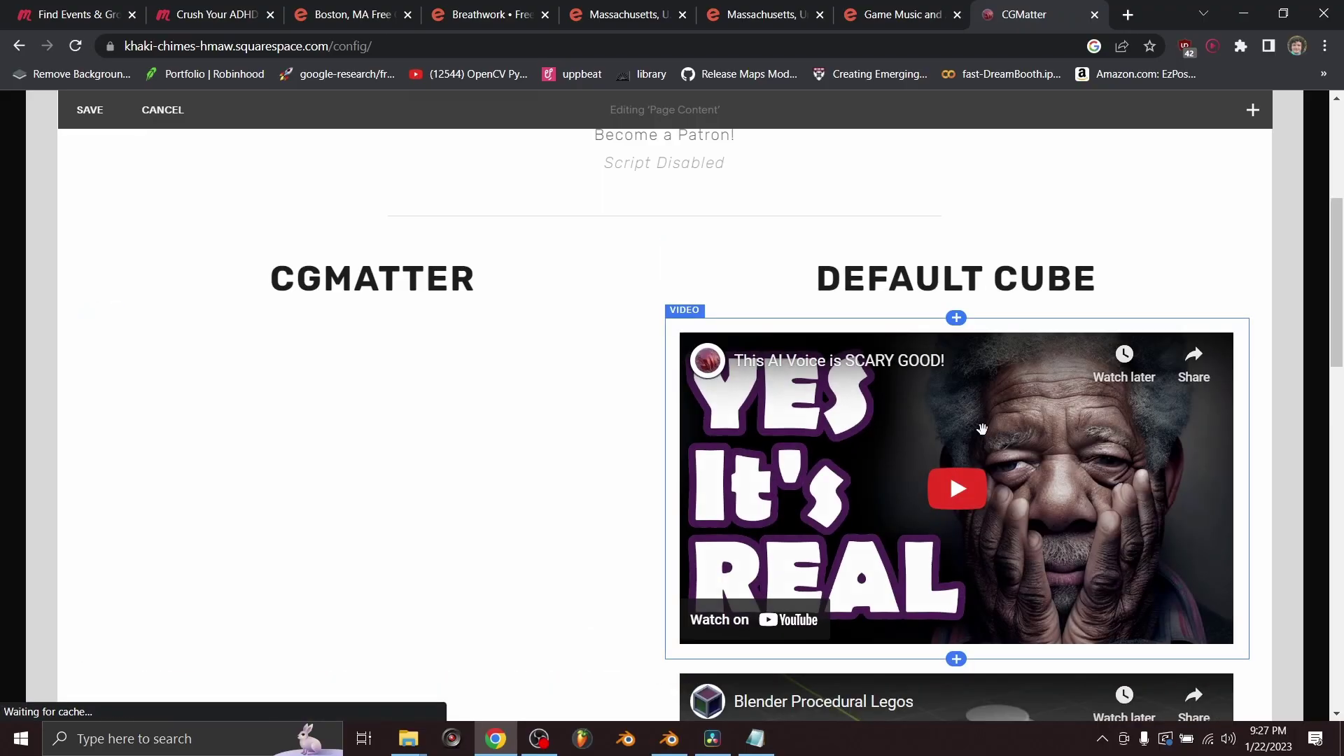
left_click_drag(821, 384, 354, 257)
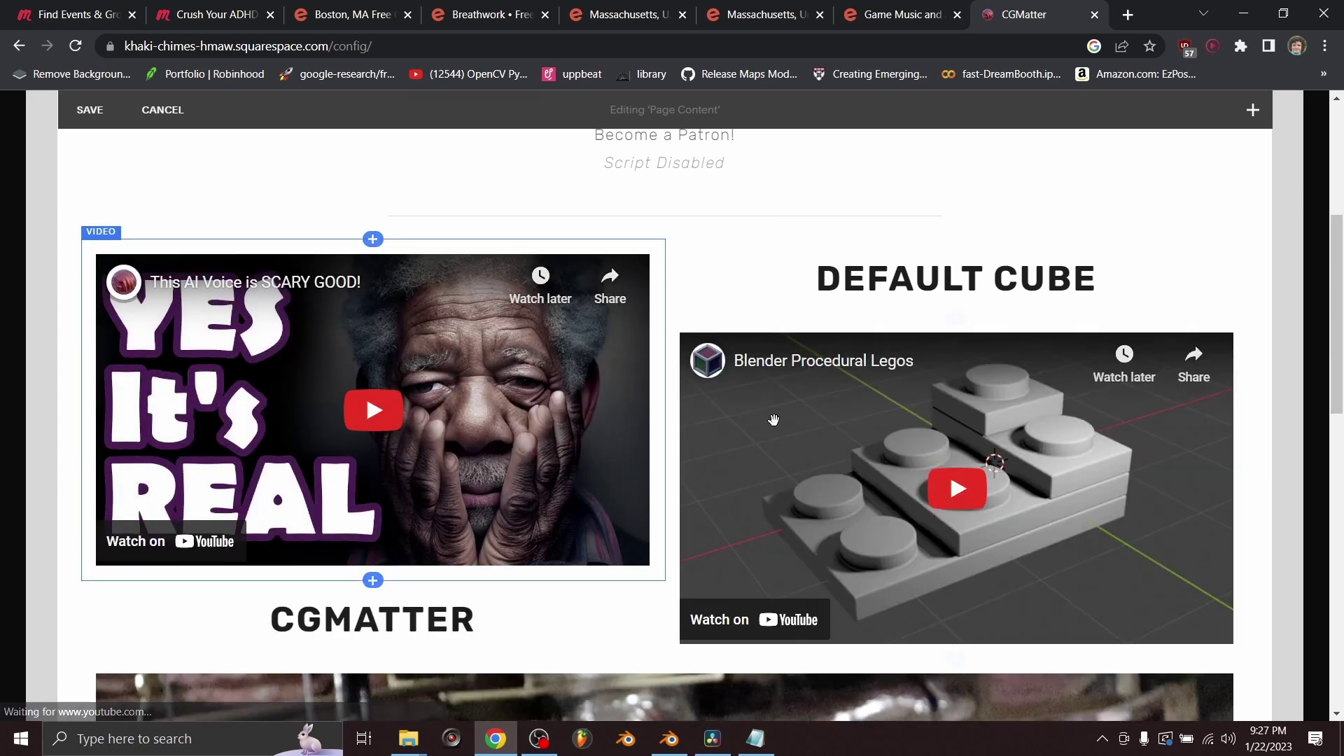